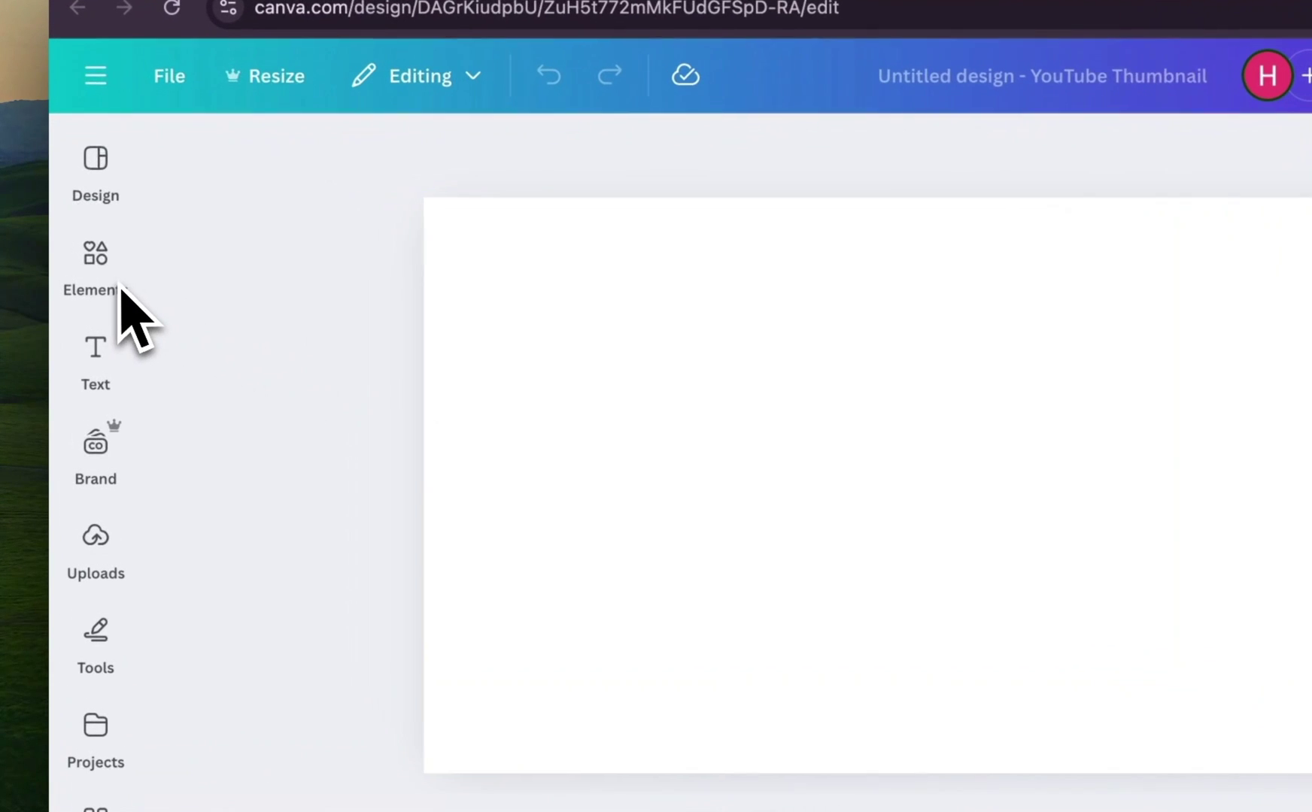
- Add a square shape to the blank page and fill it with black
{"action": "left_click", "coordinate": [102, 274]}
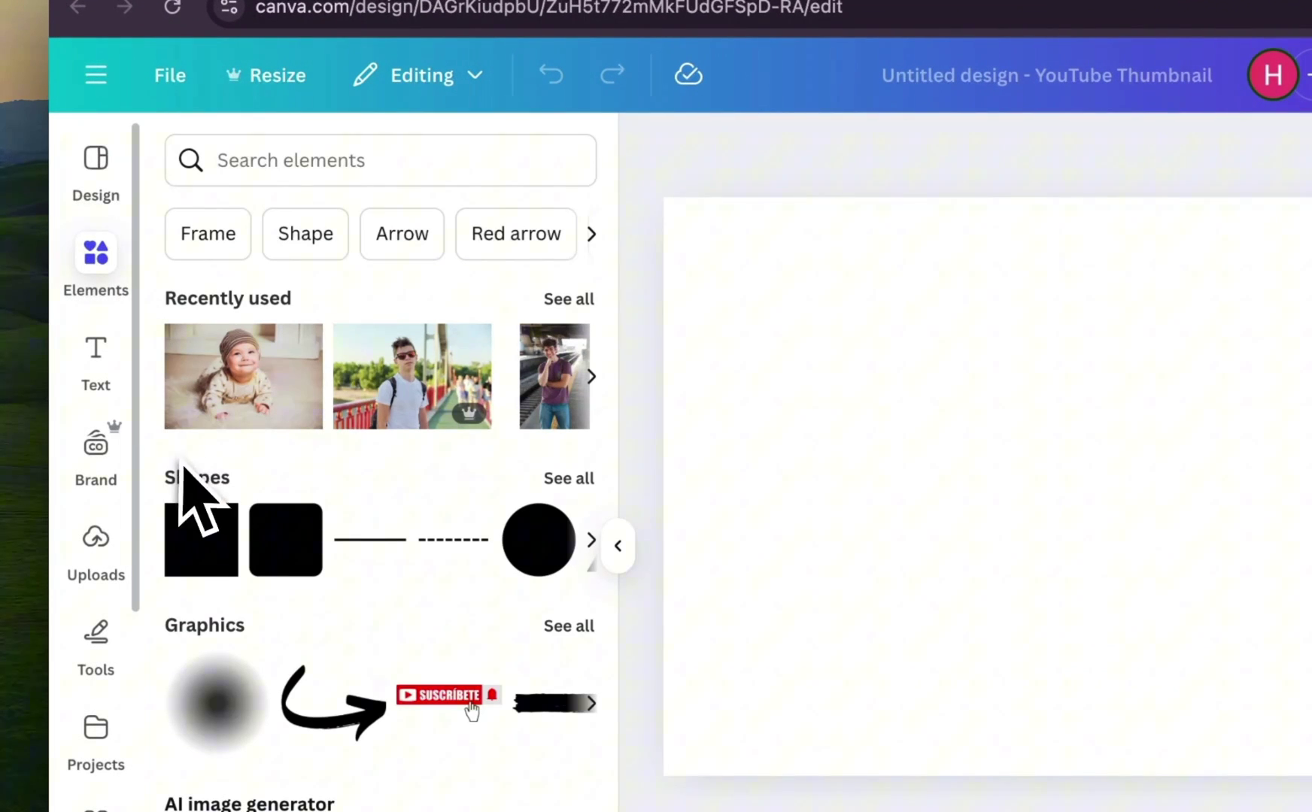
{"action": "left_click", "coordinate": [201, 553]}
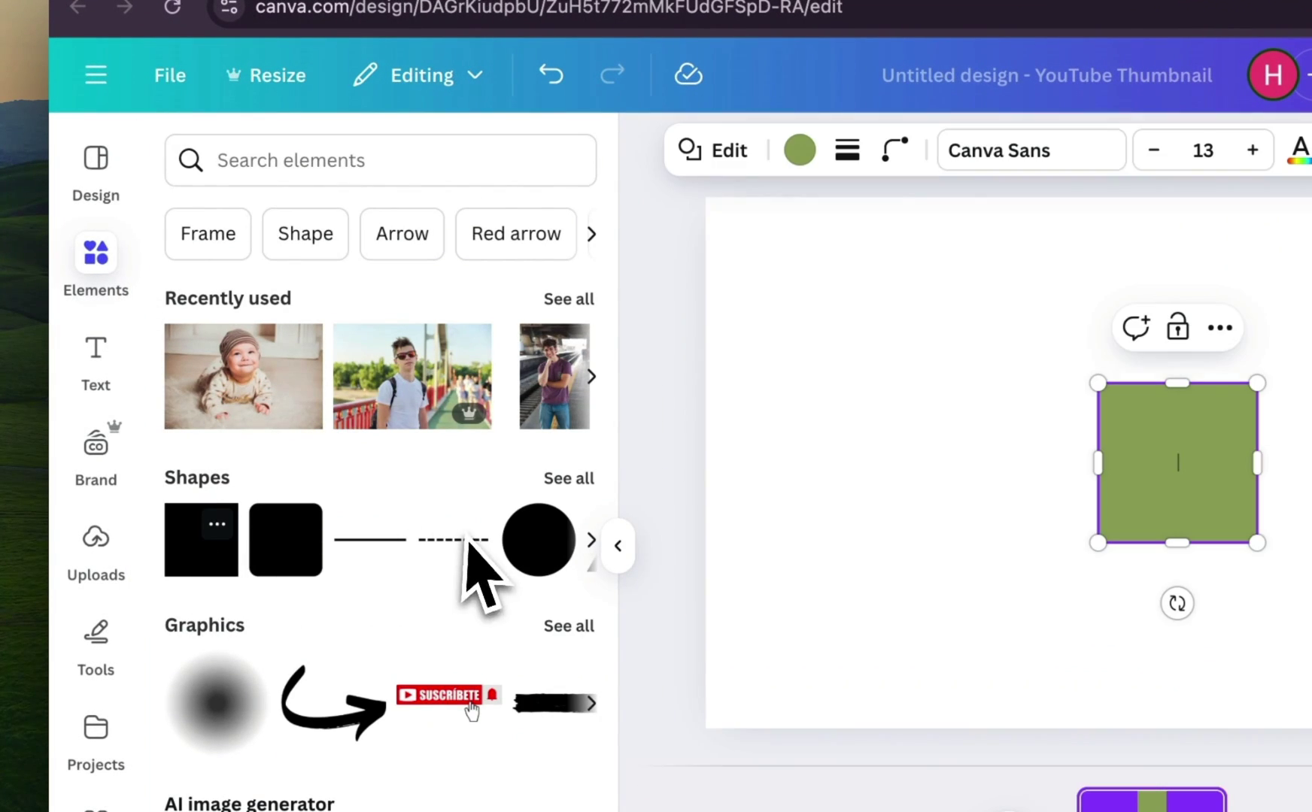
{"action": "left_click", "coordinate": [614, 549]}
{"action": "left_click", "coordinate": [368, 153]}
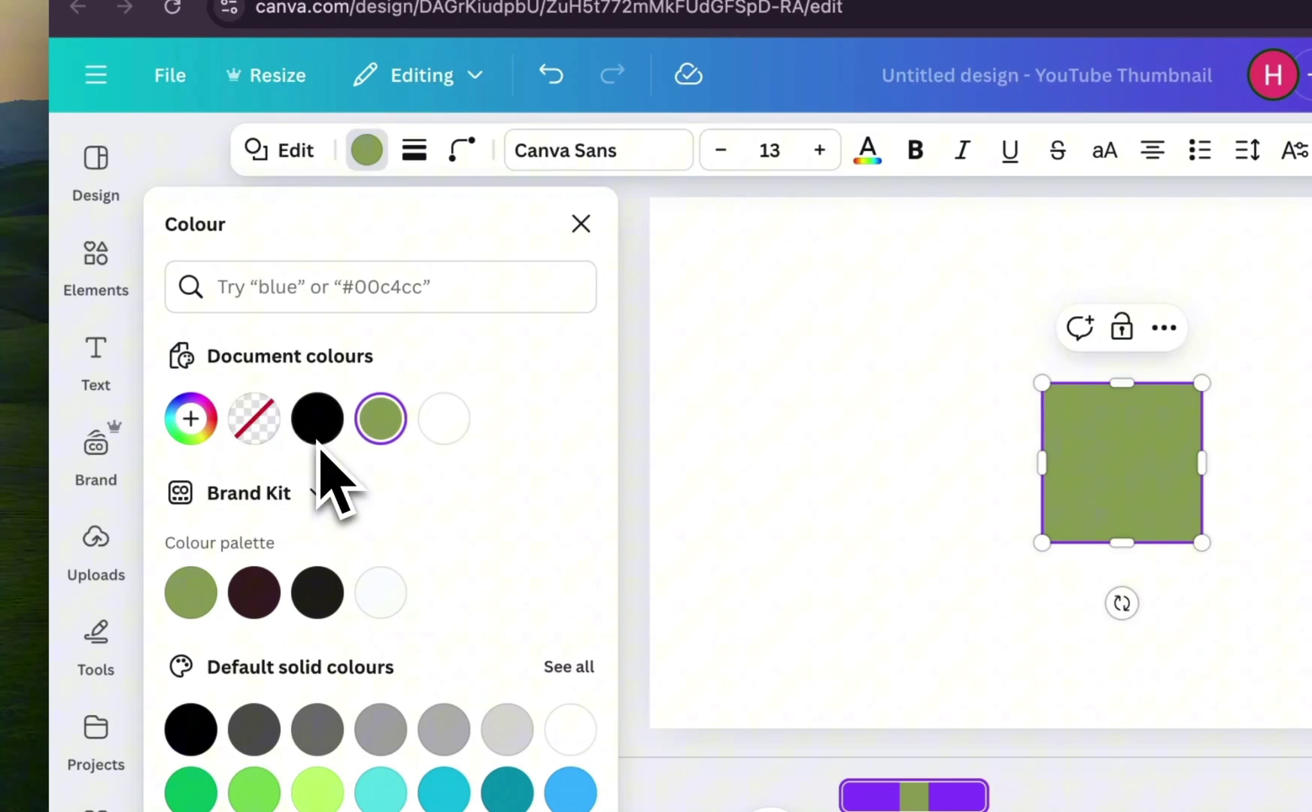
{"action": "left_click", "coordinate": [316, 428]}
{"action": "left_click", "coordinate": [580, 224]}
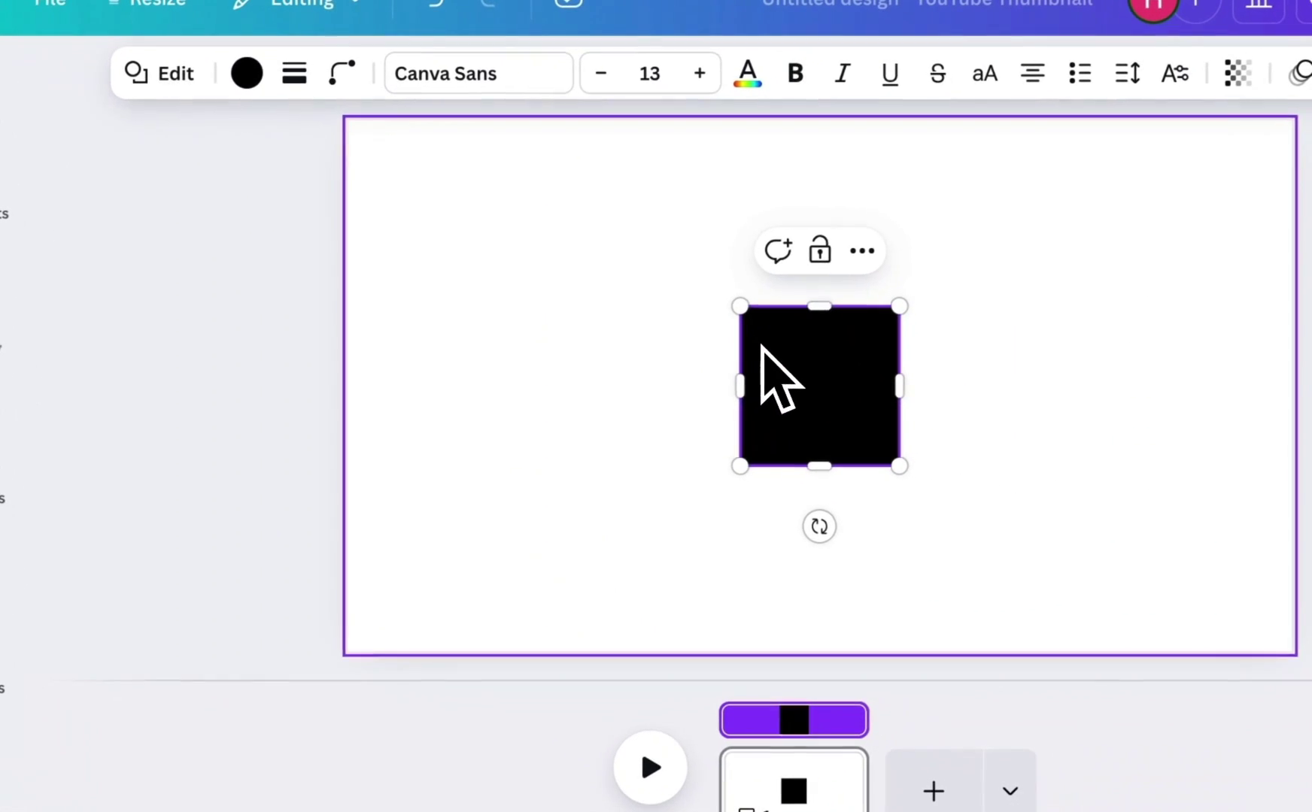
- Enlarge the black square into a full-height block covering the page's left third and place a duplicate against the right edge
{"action": "left_click_drag", "start_coordinate": [795, 376], "coordinate": [401, 191]}
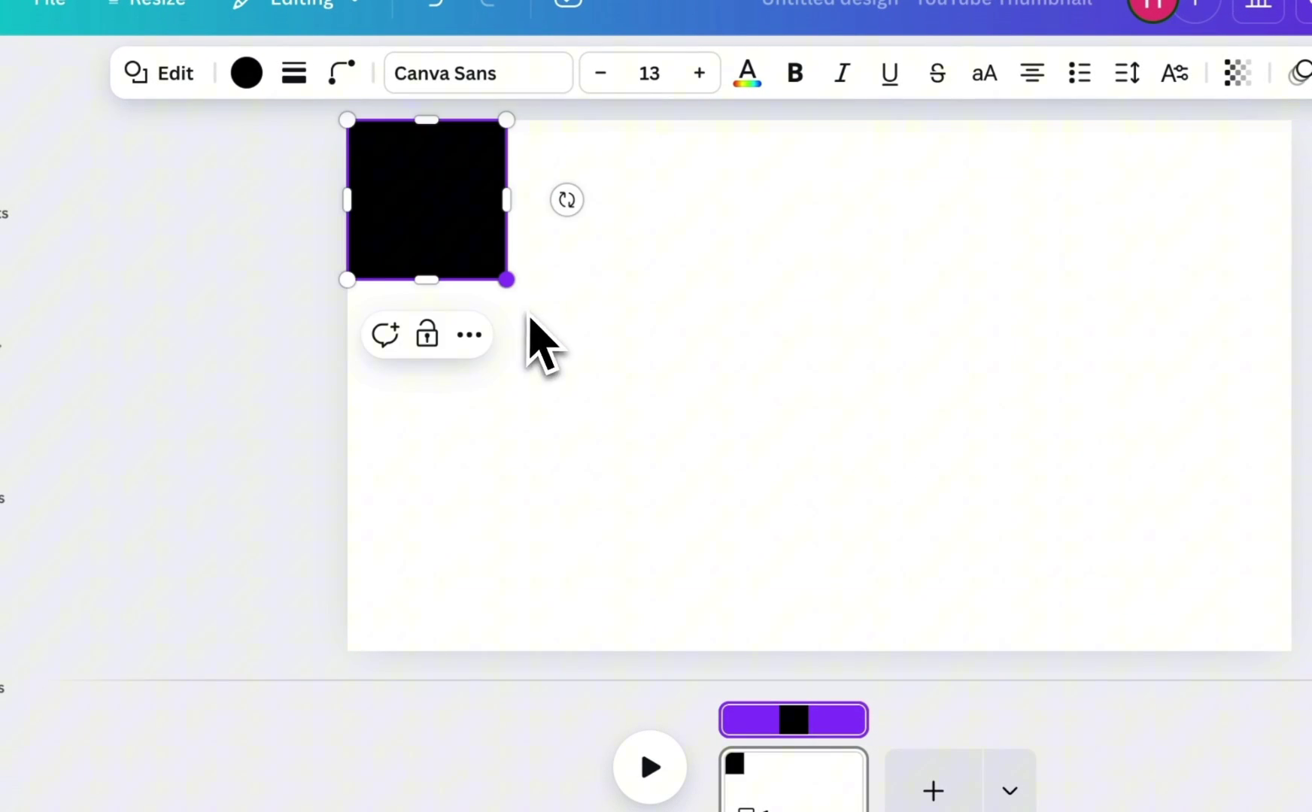
{"action": "left_click_drag", "start_coordinate": [506, 279], "coordinate": [669, 660]}
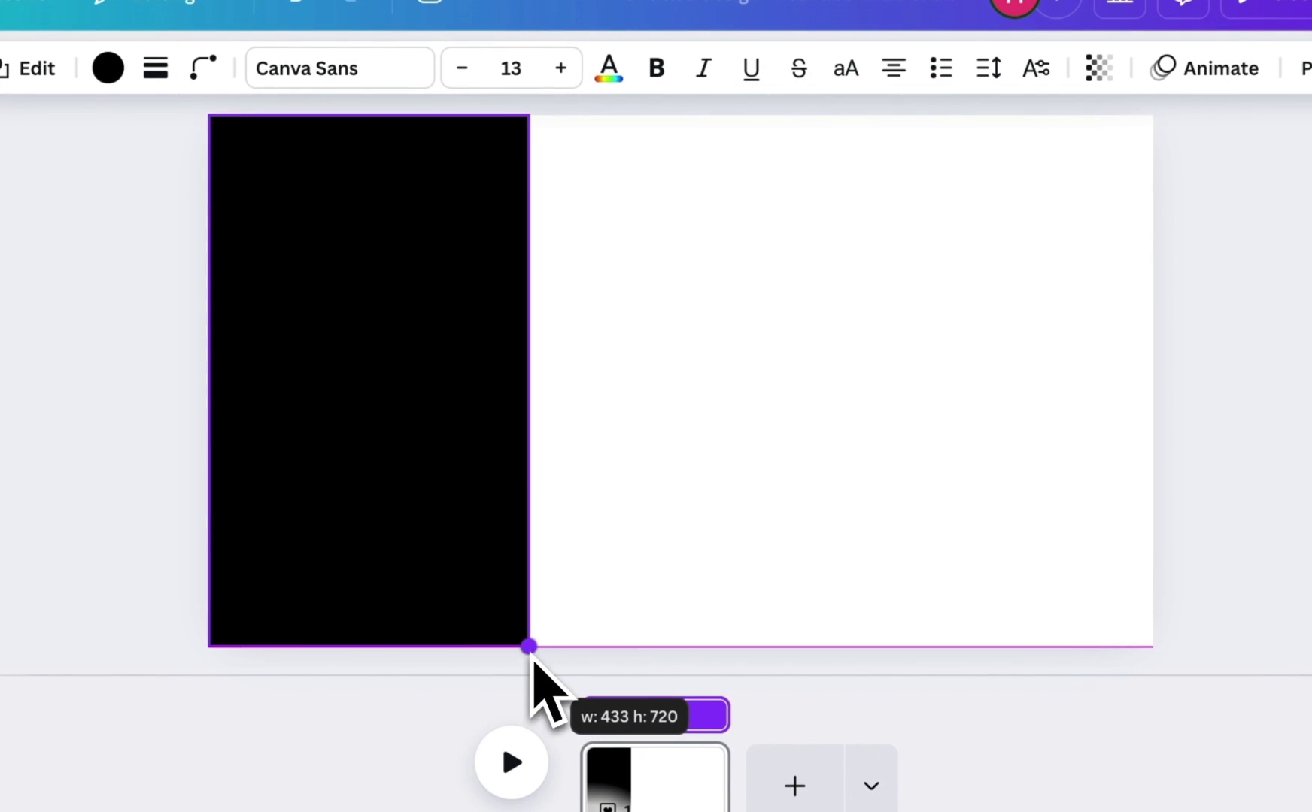
{"action": "left_click", "coordinate": [460, 233]}
{"action": "left_click", "coordinate": [373, 173]}
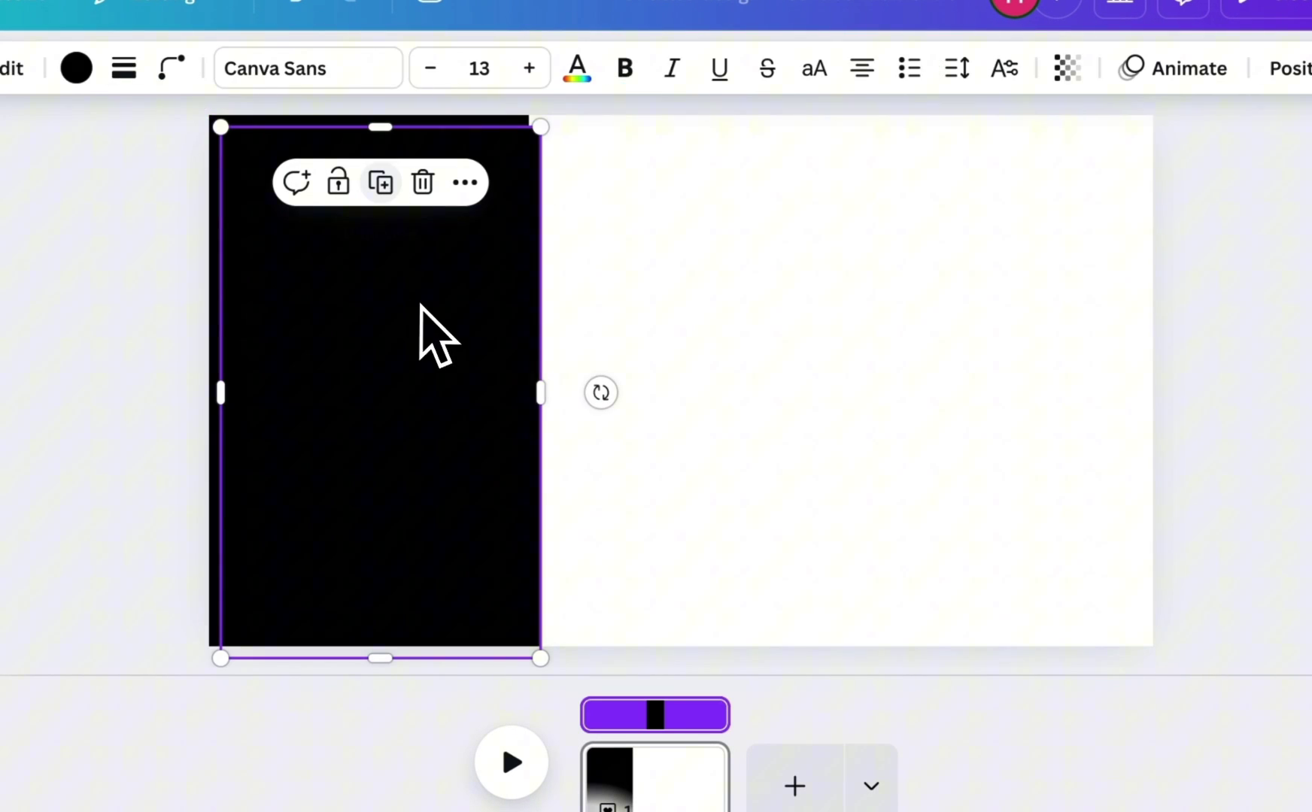
{"action": "left_click_drag", "start_coordinate": [421, 305], "coordinate": [1004, 297]}
{"action": "mouse_move", "coordinate": [947, 343]}
{"action": "left_mouse_down"}
{"action": "mouse_move", "coordinate": [937, 351]}
{"action": "mouse_move", "coordinate": [949, 342]}
{"action": "left_mouse_up"}
{"action": "left_click", "coordinate": [642, 445]}
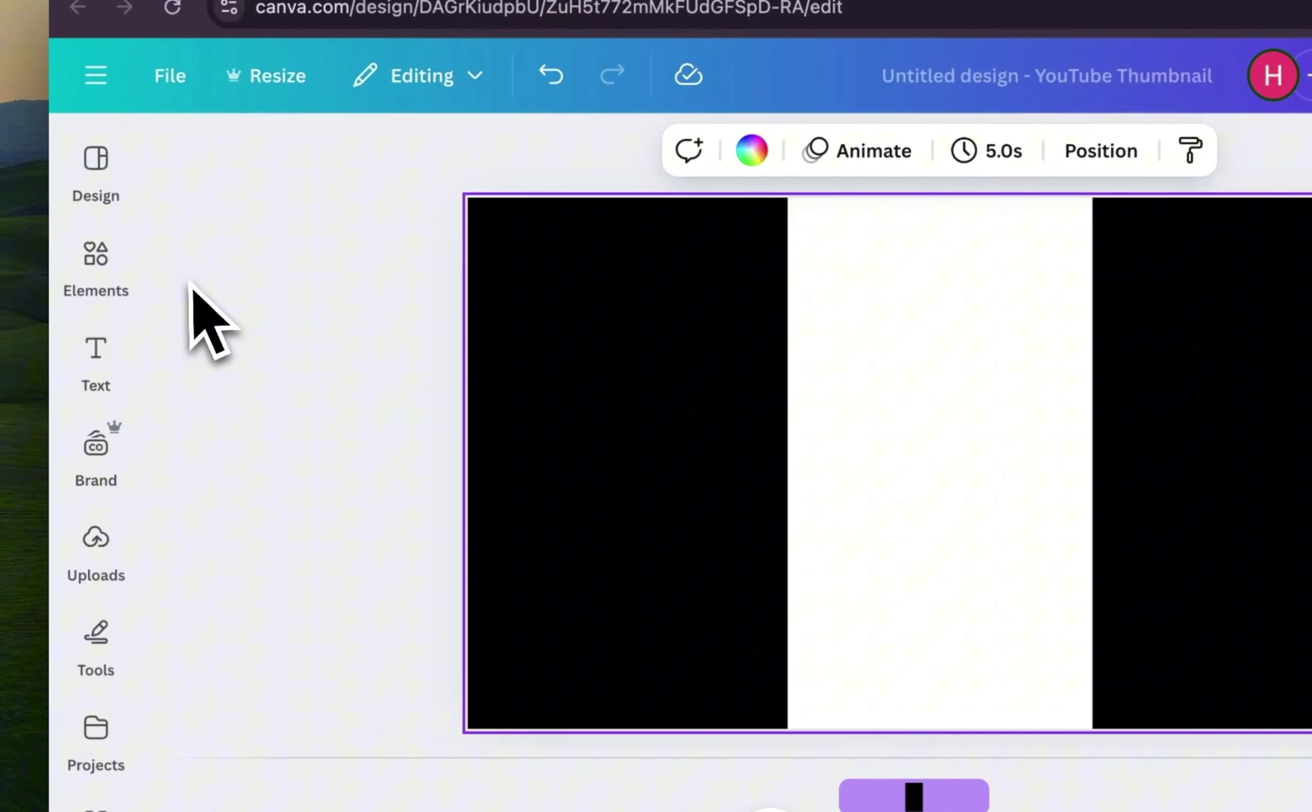
- Search the element graphics for "circle shadow" and add the blurred solid black circle to the page
{"action": "left_click", "coordinate": [98, 263]}
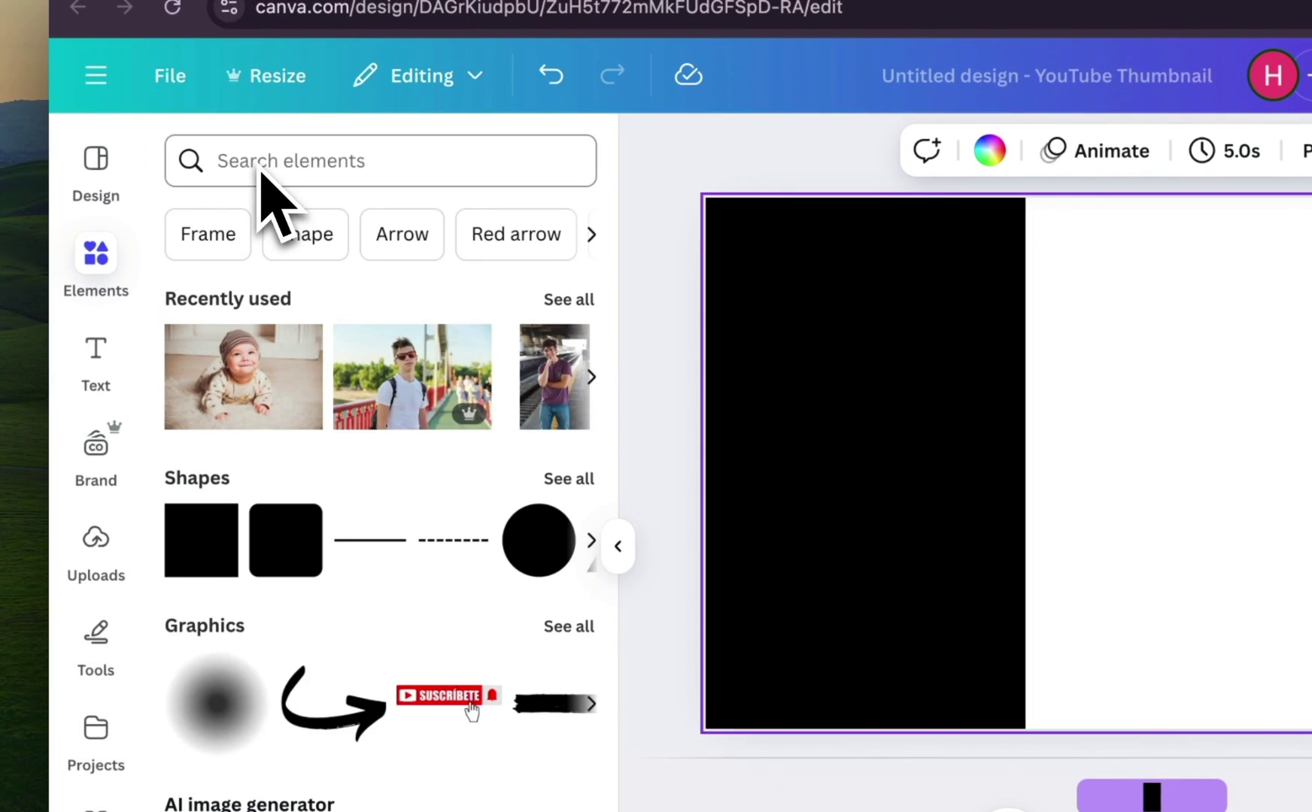
{"action": "left_click", "coordinate": [263, 161]}
{"action": "type", "text": "circle shadow"}
{"action": "key", "text": "Return"}
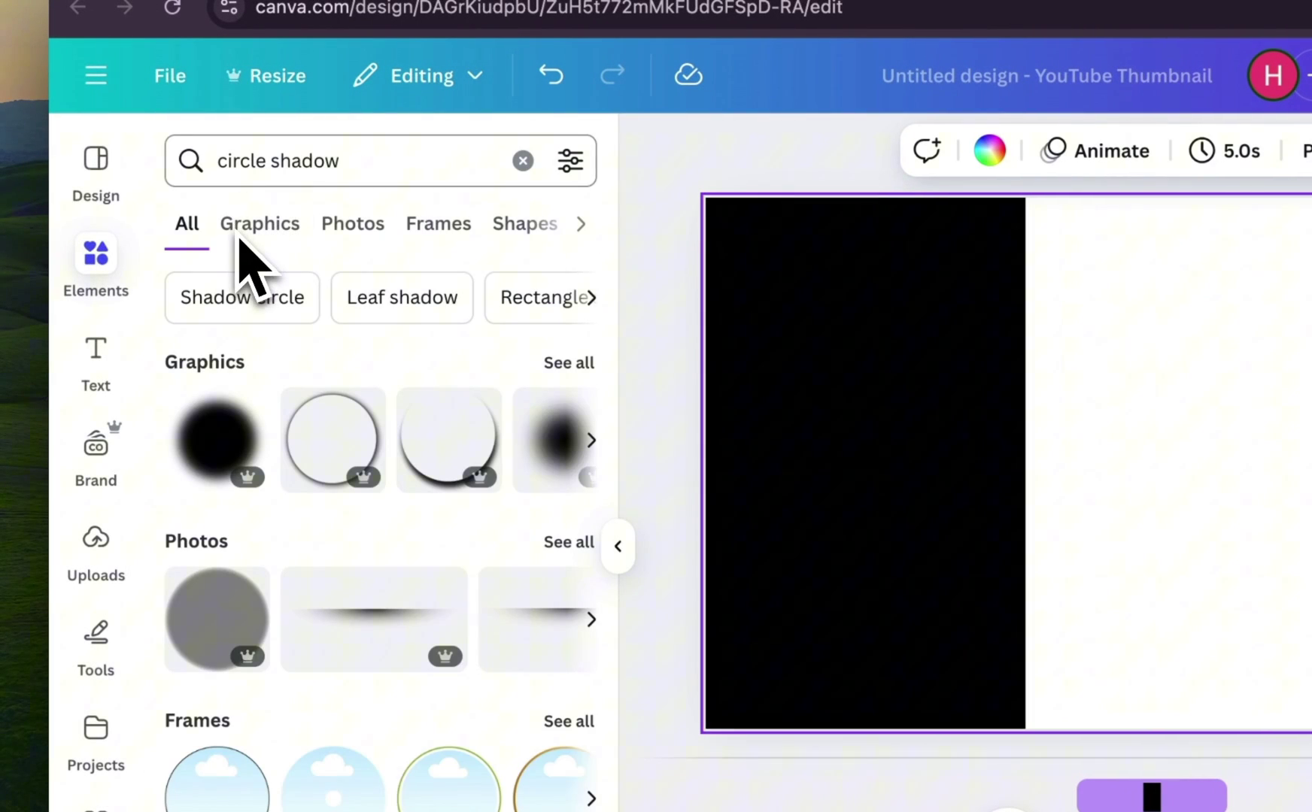
{"action": "left_click", "coordinate": [249, 259]}
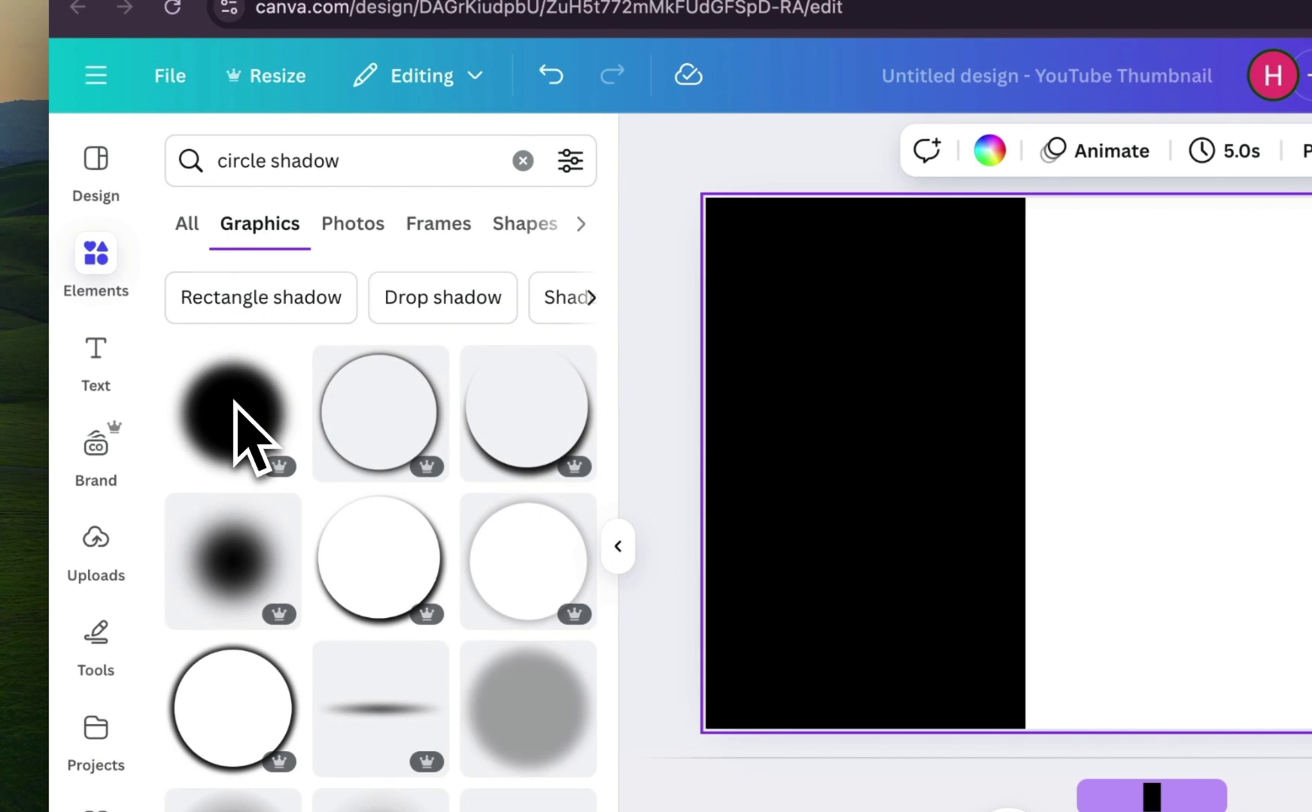
{"action": "left_click", "coordinate": [234, 404]}
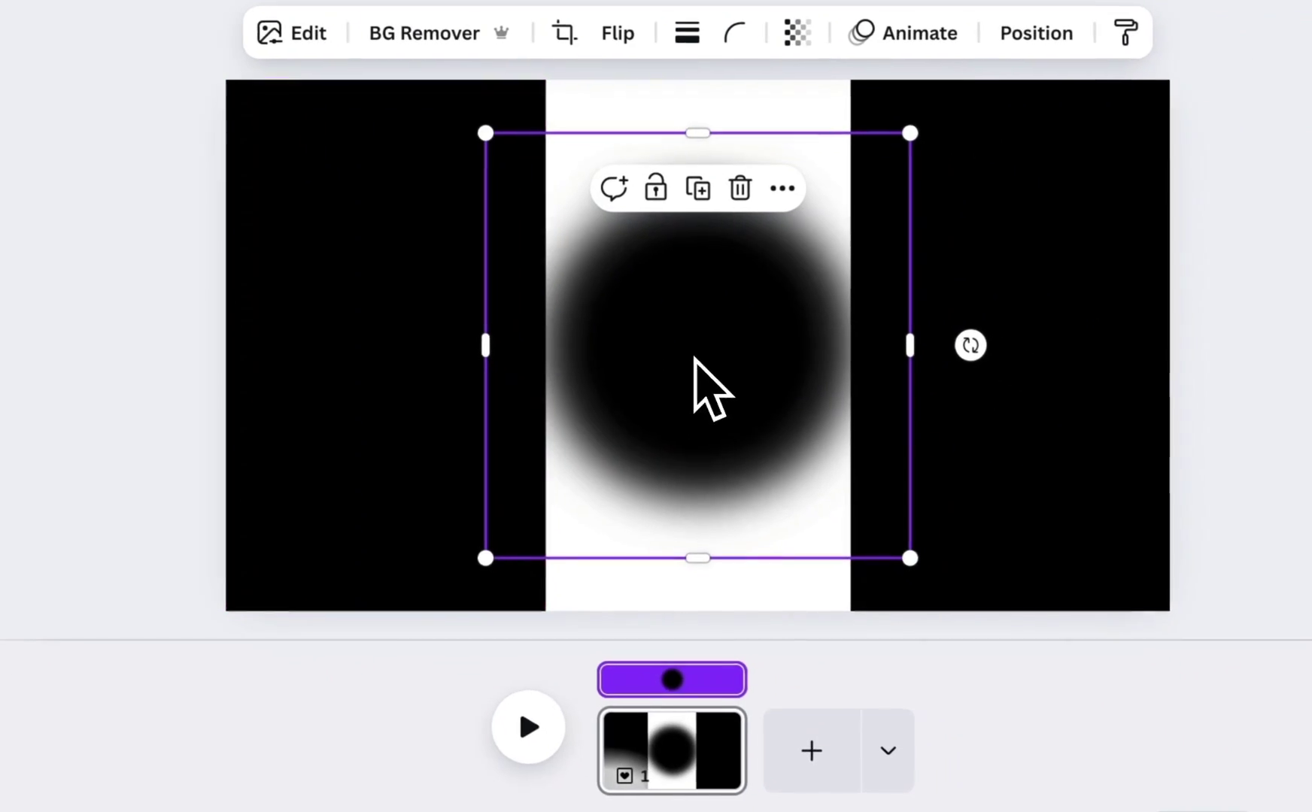
- Place the blurred circle over the left block's lower inner corner and mirror its position with a duplicate at the right block
{"action": "left_click_drag", "start_coordinate": [1177, 482], "coordinate": [1093, 639]}
{"action": "left_click_drag", "start_coordinate": [611, 521], "coordinate": [528, 555]}
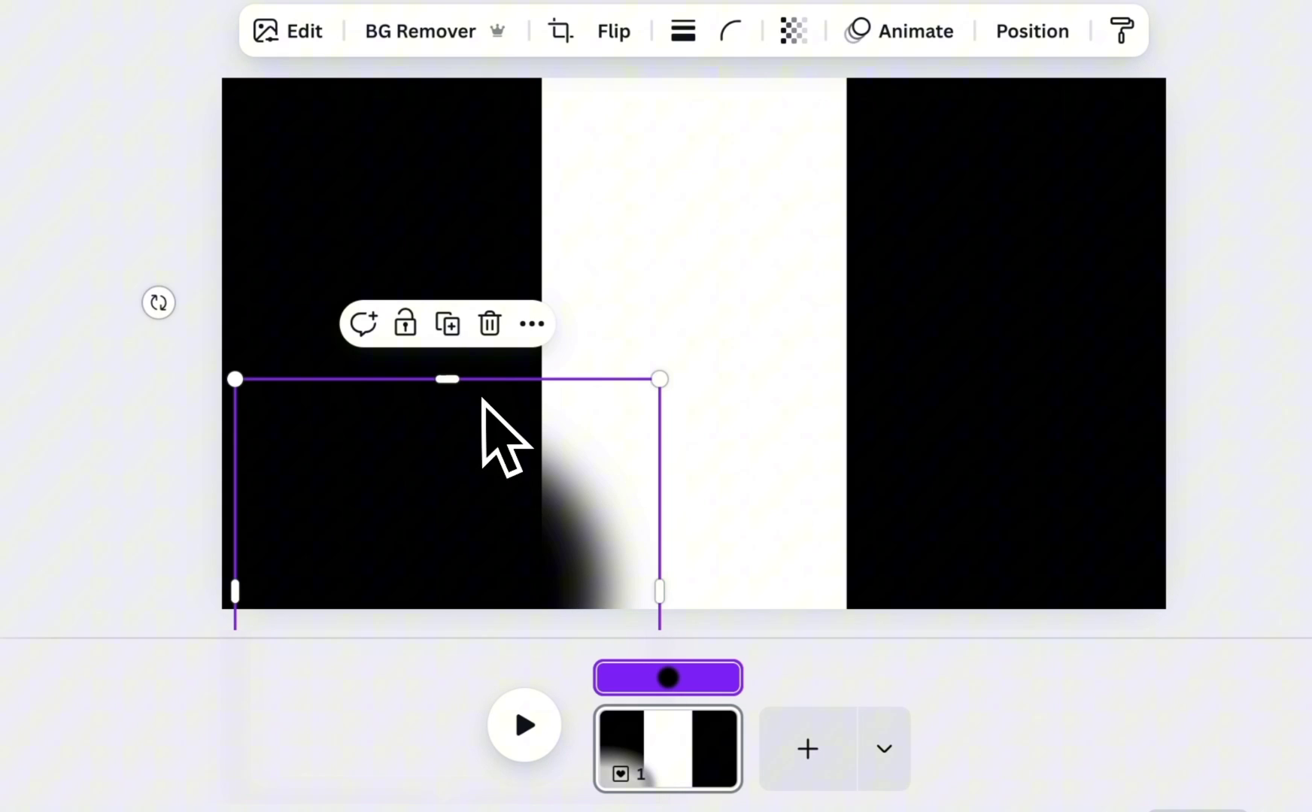
{"action": "left_click", "coordinate": [444, 328]}
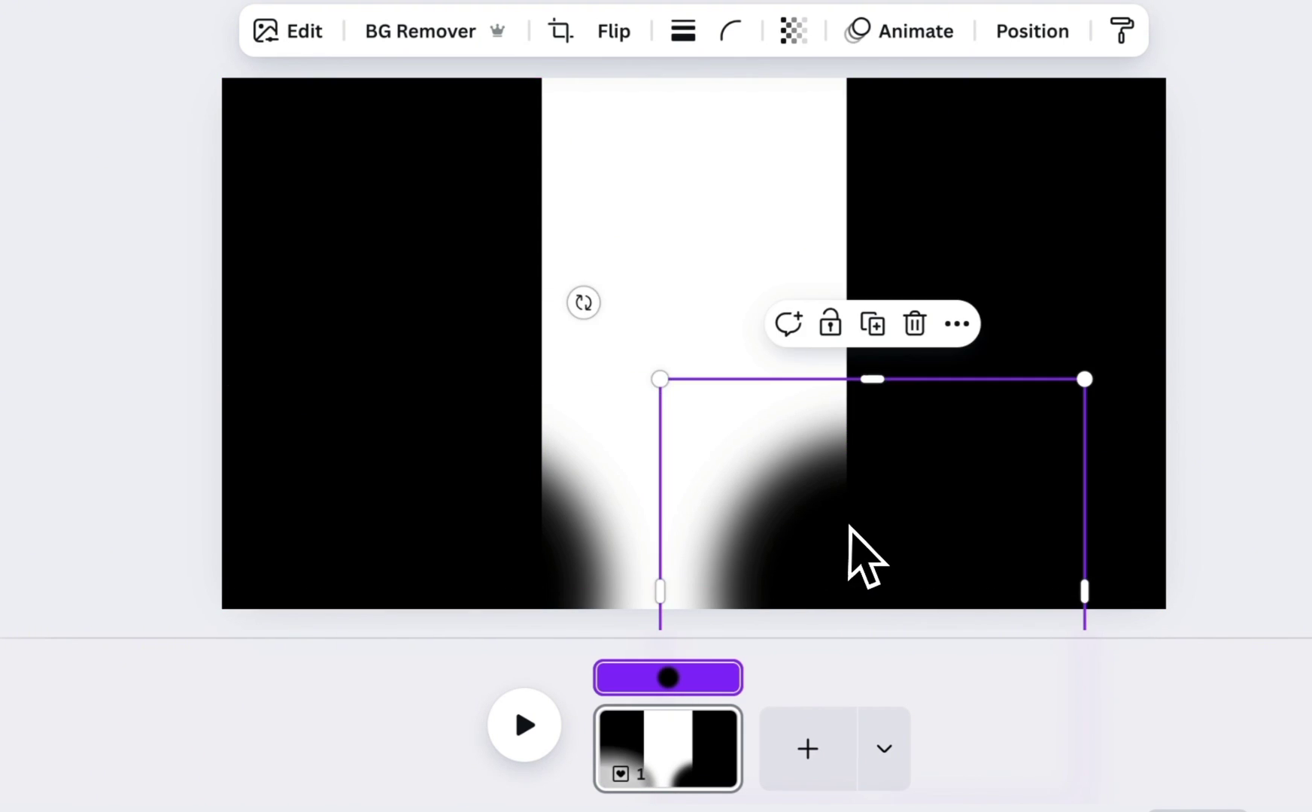
{"action": "left_click_drag", "start_coordinate": [849, 530], "coordinate": [857, 524]}
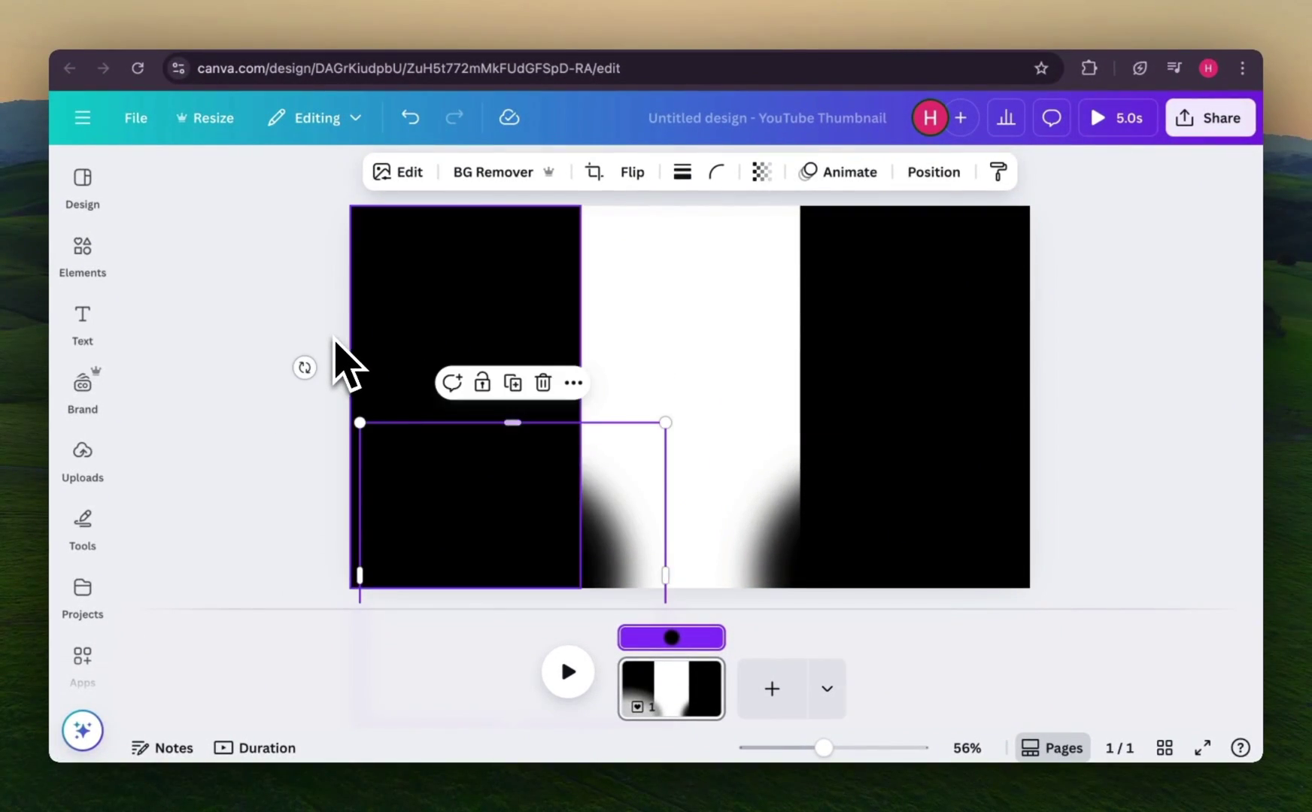
- Group the two black blocks and the two blurred circles together
{"action": "left_click", "coordinate": [343, 365]}
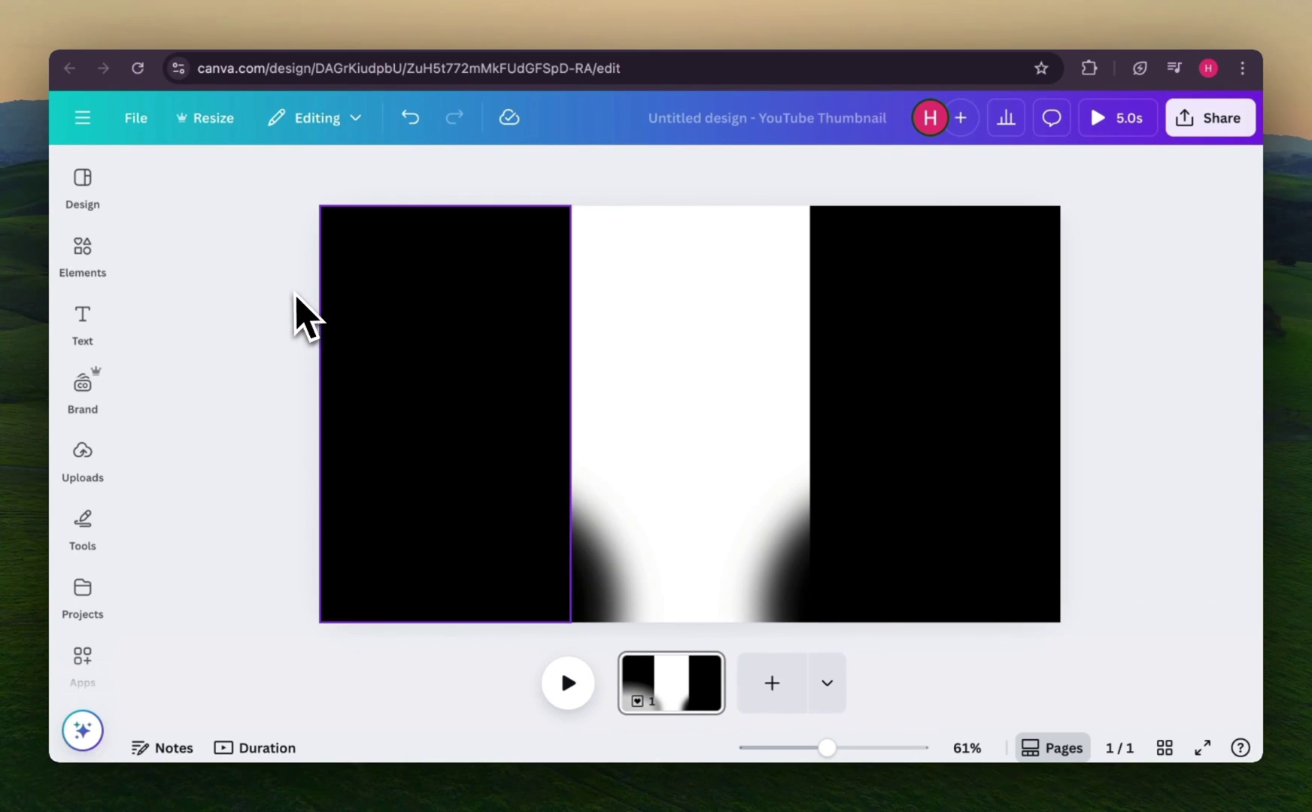
{"action": "left_click_drag", "start_coordinate": [292, 286], "coordinate": [926, 601]}
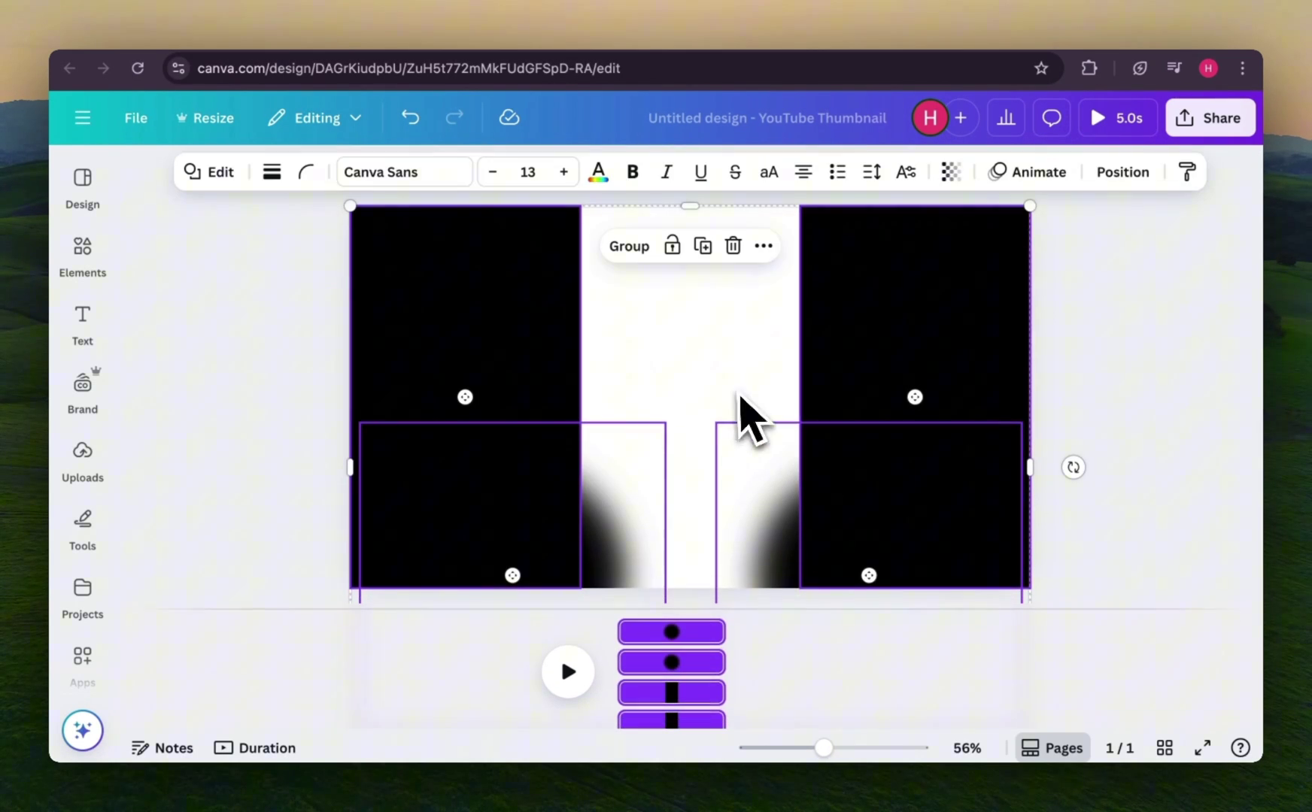
{"action": "left_click", "coordinate": [629, 246]}
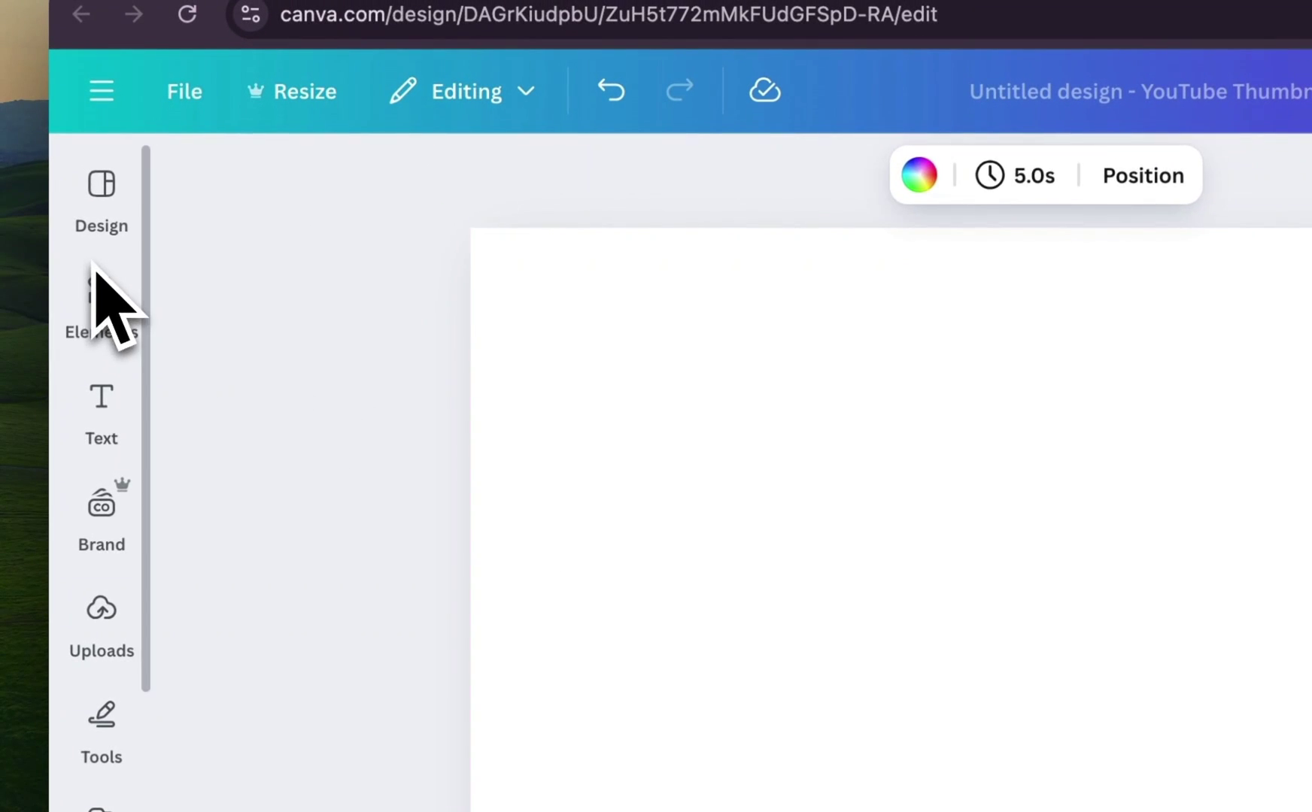
- Search the graphics for "ruler measurement" and add the plain black tick-mark ruler to page 2
{"action": "left_click", "coordinate": [96, 279]}
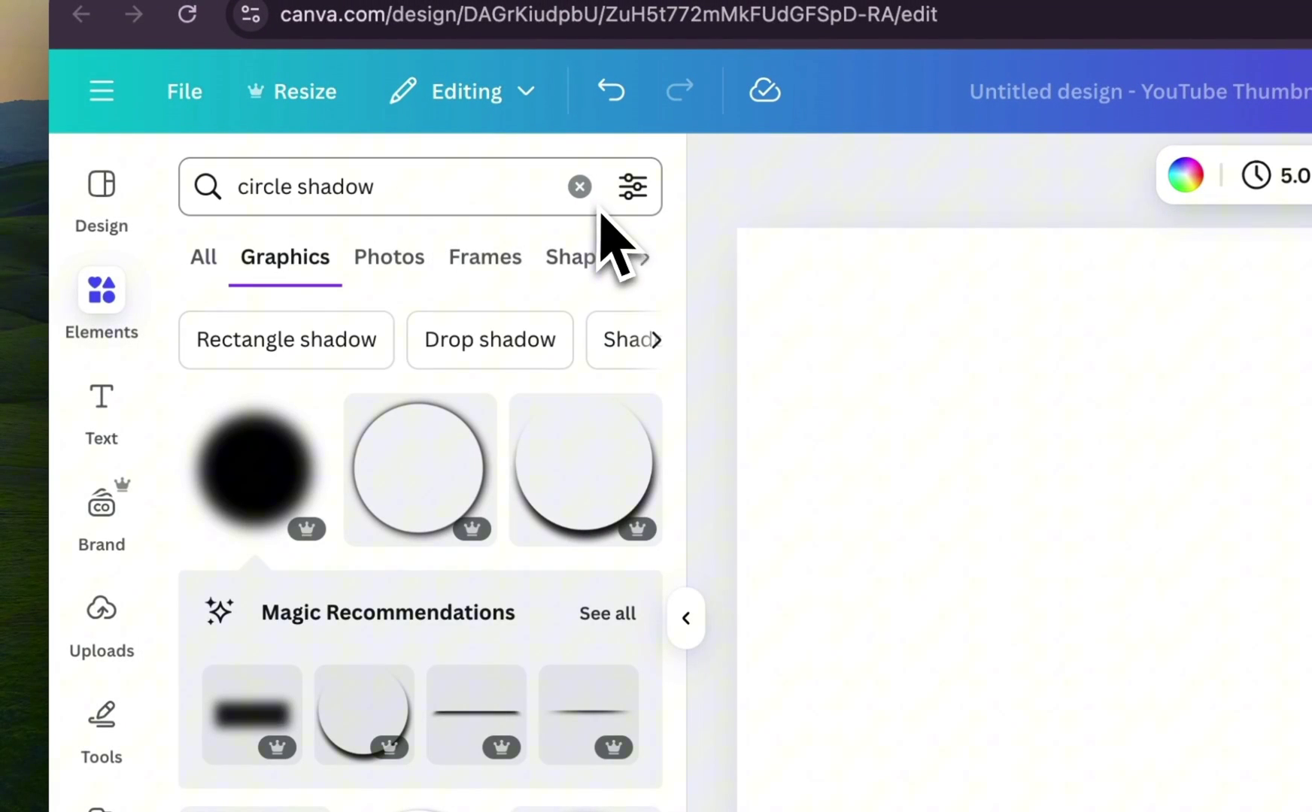
{"action": "left_click", "coordinate": [579, 187]}
{"action": "type", "text": "ruler"}
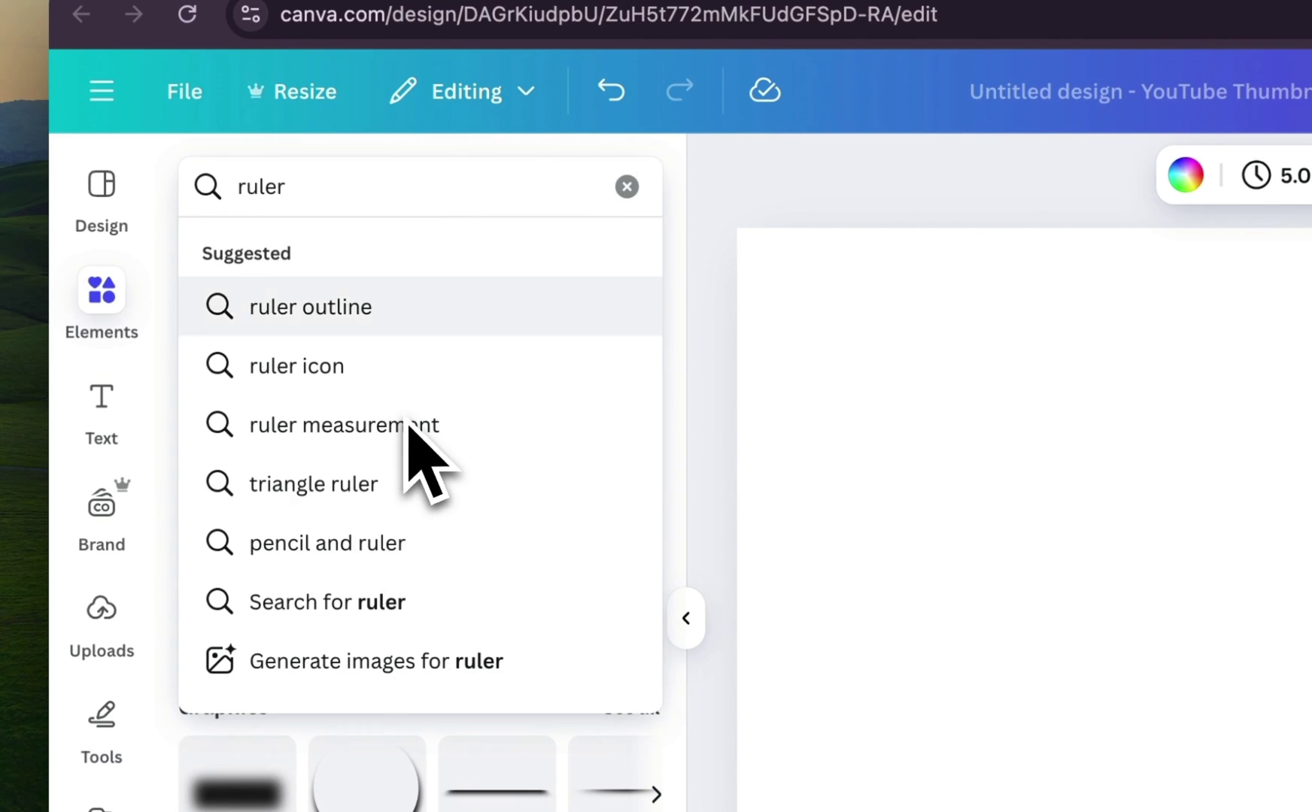
{"action": "left_click", "coordinate": [404, 422]}
{"action": "left_click", "coordinate": [288, 263]}
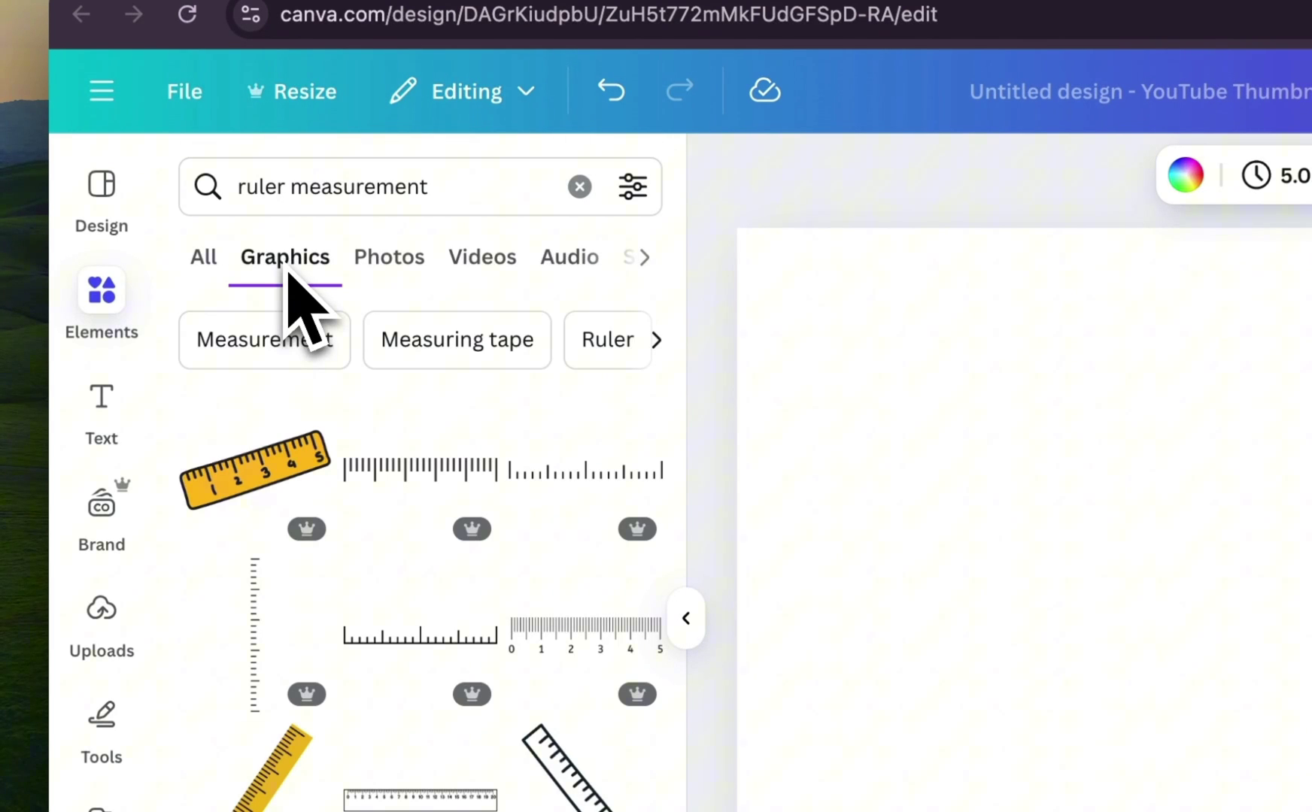
{"action": "left_click", "coordinate": [576, 482]}
{"action": "left_click", "coordinate": [460, 466]}
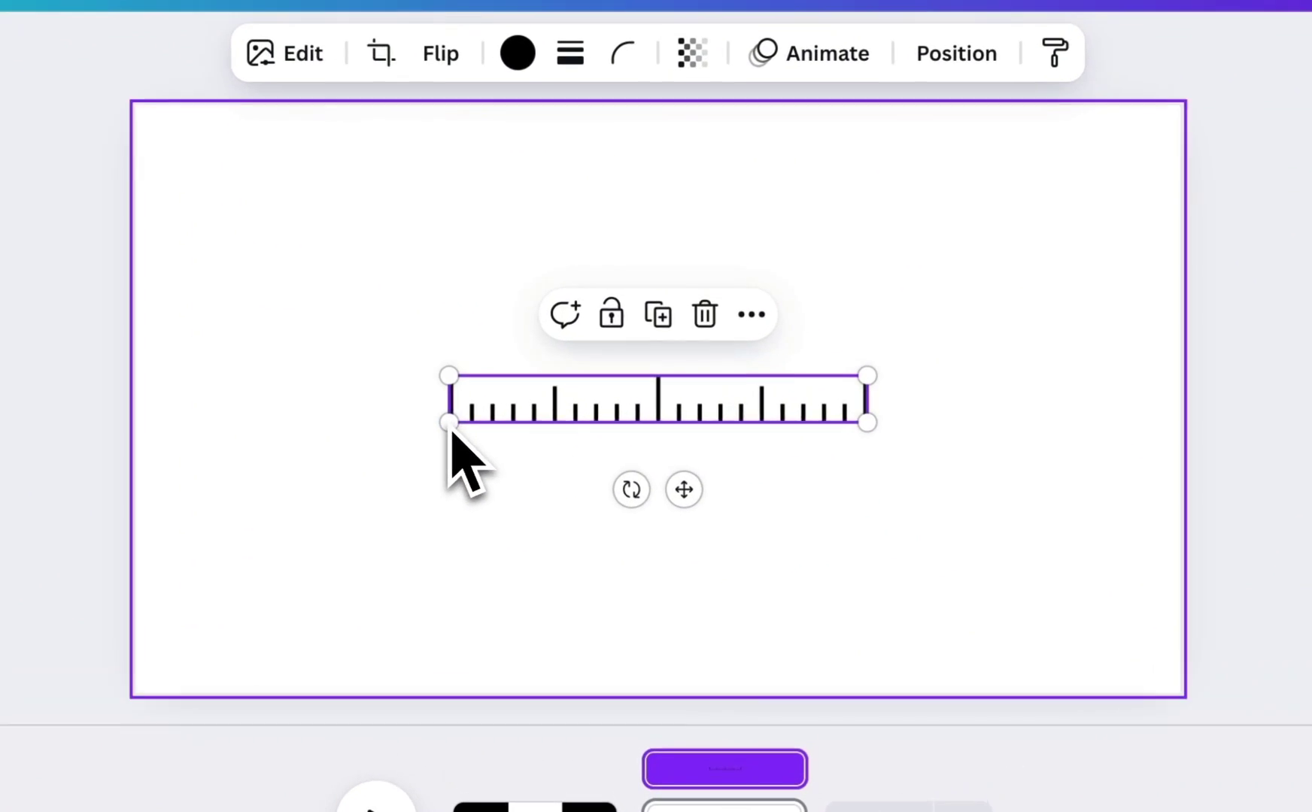
- Shrink the ruler, move it to page 2's bottom edge, and group it with duplicates lined up end to end
{"action": "left_click_drag", "start_coordinate": [554, 414], "coordinate": [768, 457]}
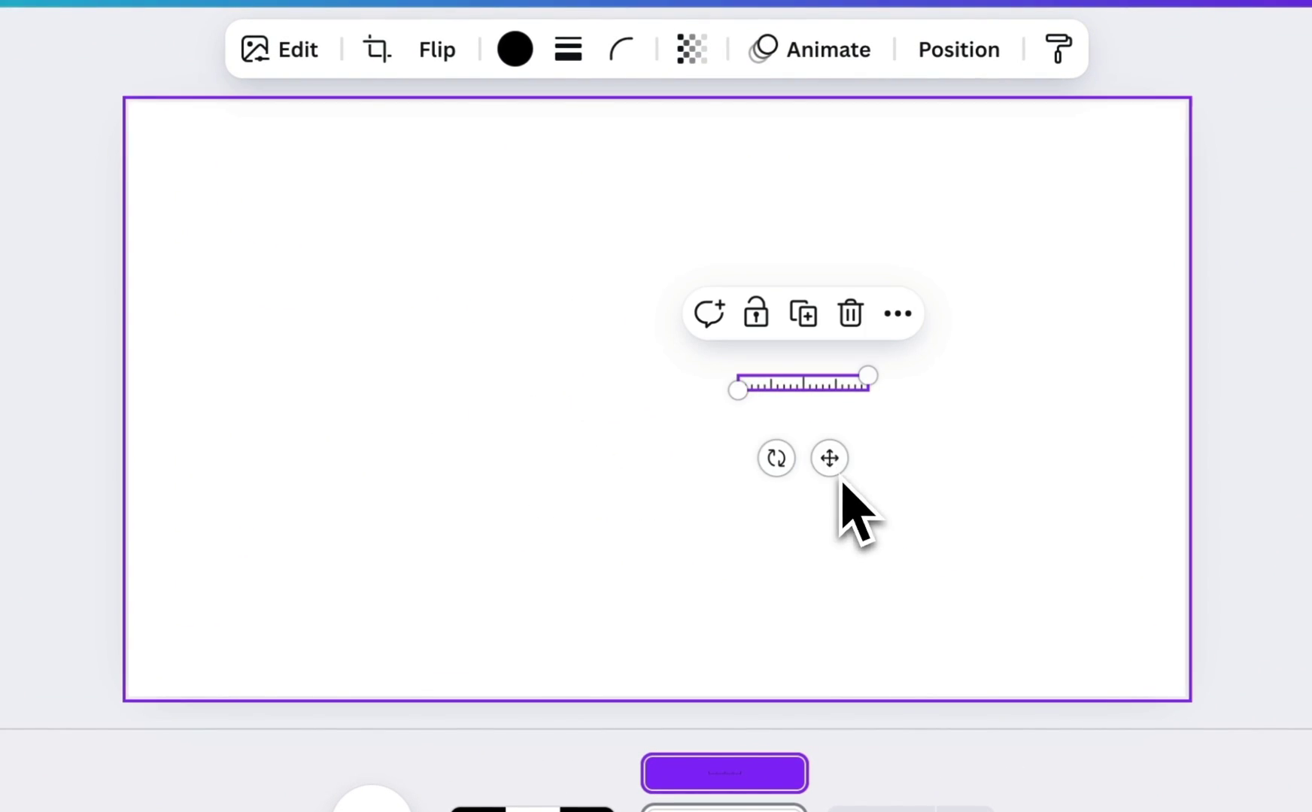
{"action": "left_click_drag", "start_coordinate": [1051, 699], "coordinate": [806, 670]}
{"action": "key", "text": "ctrl+d"}
{"action": "left_click_drag", "start_coordinate": [662, 637], "coordinate": [1150, 719]}
{"action": "left_click", "coordinate": [855, 611]}
- Extend the ruler along the bottom edge by repeatedly duplicating and grouping it, letting it run past the page's right side
{"action": "left_click", "coordinate": [995, 610]}
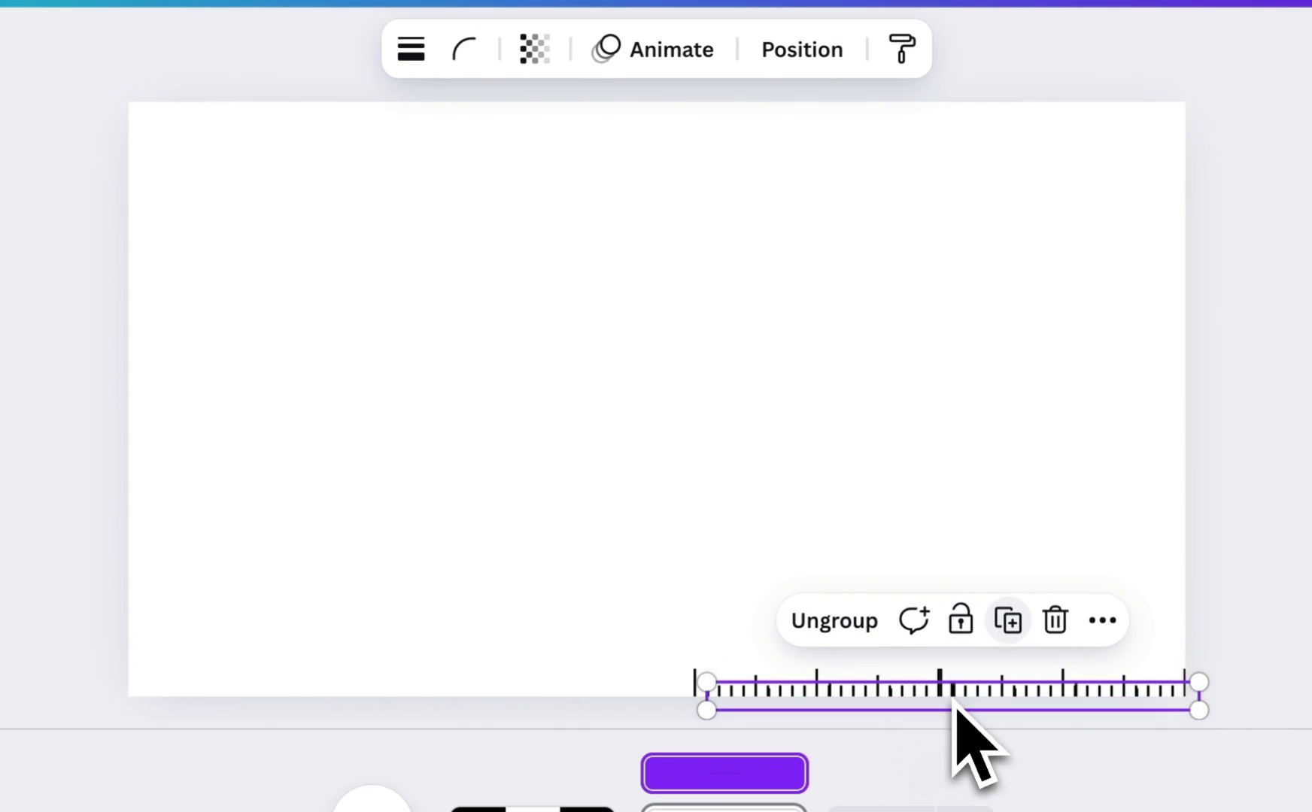
{"action": "left_click_drag", "start_coordinate": [951, 696], "coordinate": [443, 683]}
{"action": "key", "text": "ctrl+a"}
{"action": "left_click", "coordinate": [554, 610]}
{"action": "left_click_drag", "start_coordinate": [536, 674], "coordinate": [1091, 674]}
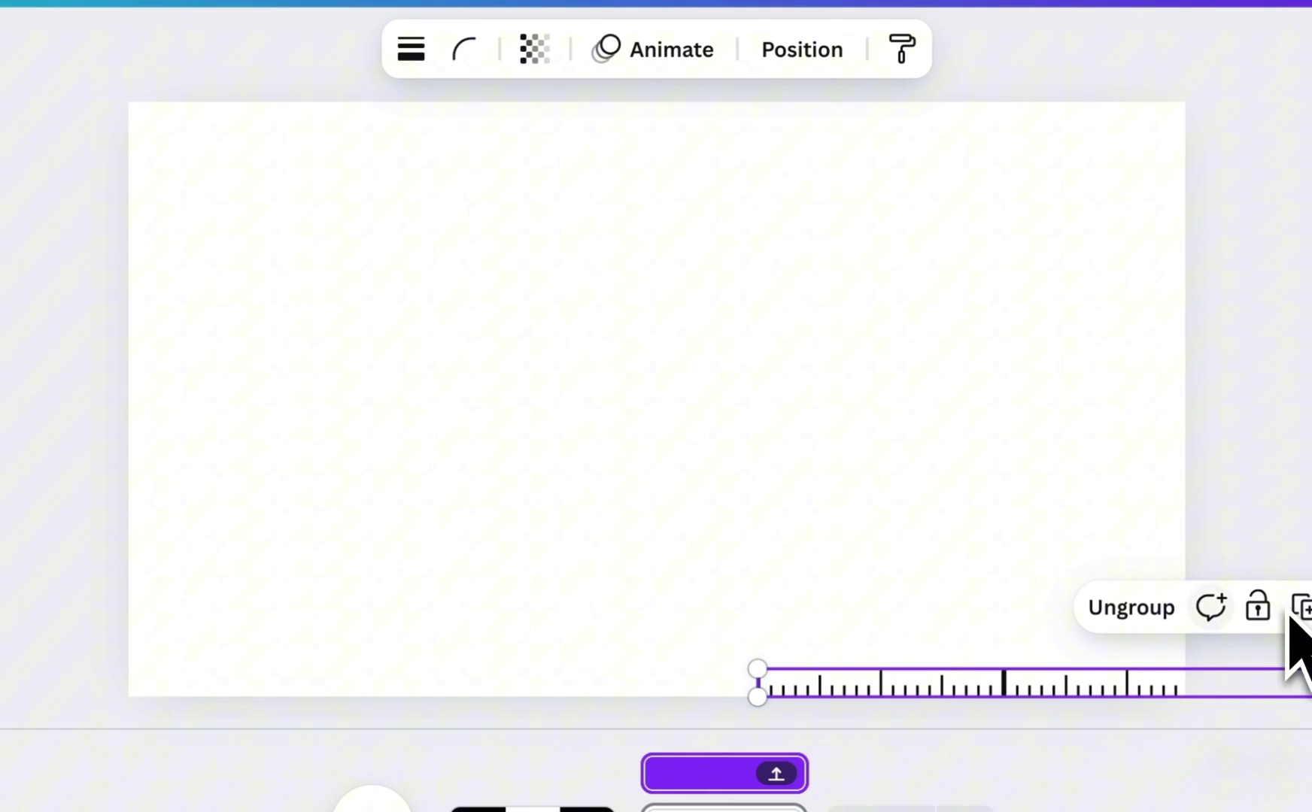
{"action": "left_click", "coordinate": [1294, 607]}
{"action": "left_click_drag", "start_coordinate": [1293, 696], "coordinate": [515, 680]}
{"action": "key", "text": "ctrl+a"}
{"action": "left_click", "coordinate": [619, 607]}
{"action": "left_click_drag", "start_coordinate": [331, 681], "coordinate": [400, 679]}
- Recolour the black ruler segments light grey
{"action": "left_click", "coordinate": [346, 421]}
{"action": "left_click", "coordinate": [460, 652]}
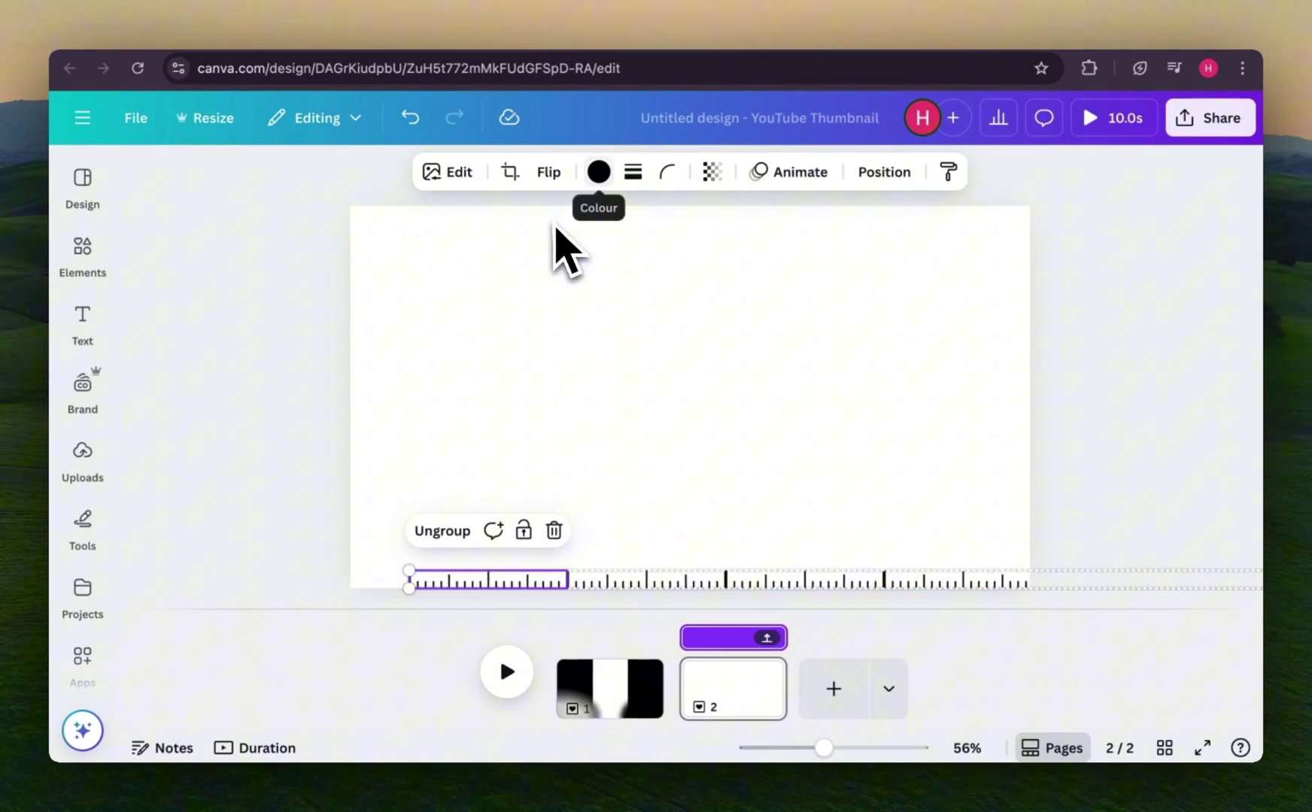
{"action": "left_click", "coordinate": [598, 172]}
{"action": "scroll", "coordinate": [390, 532], "scroll_direction": "down", "scroll_amount": 3}
{"action": "left_click", "coordinate": [379, 567]}
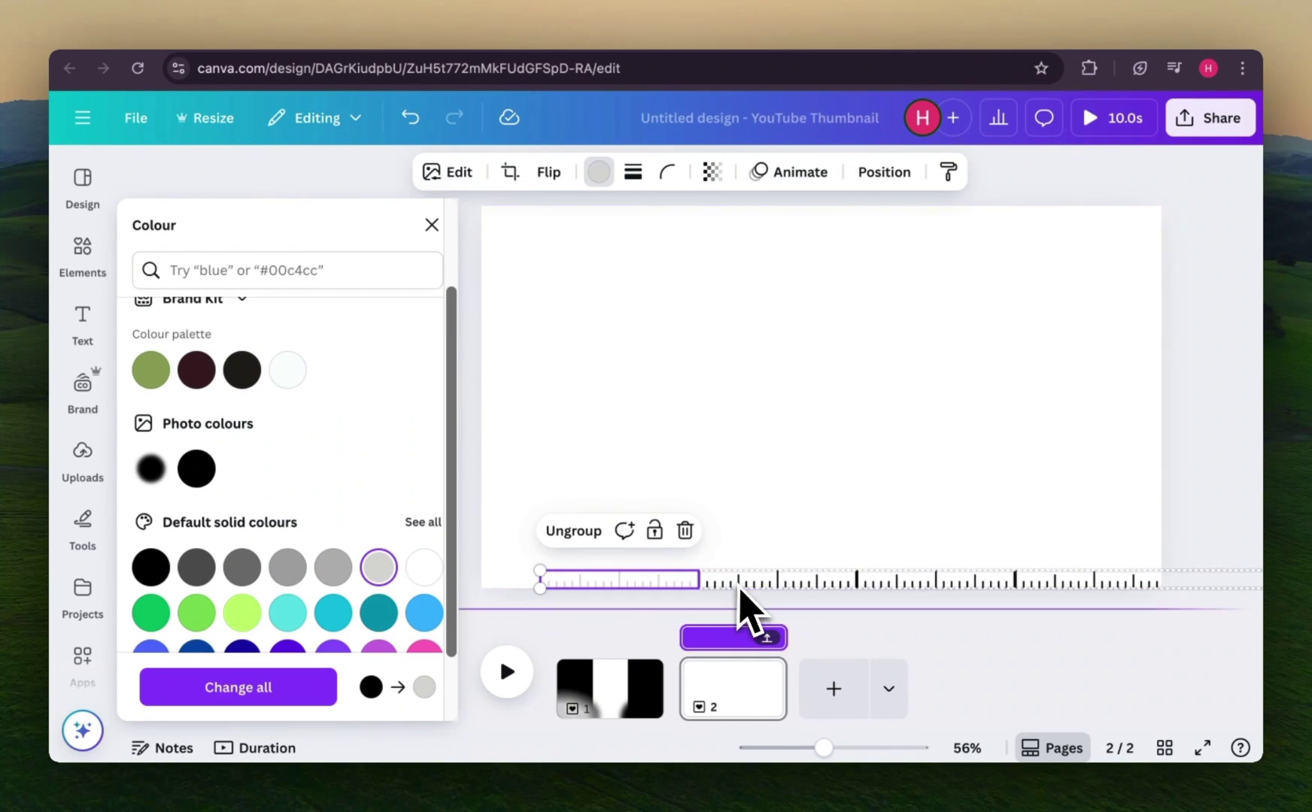
- Set page 2's background to the near-black colour from the brand palette
{"action": "left_click", "coordinate": [606, 395]}
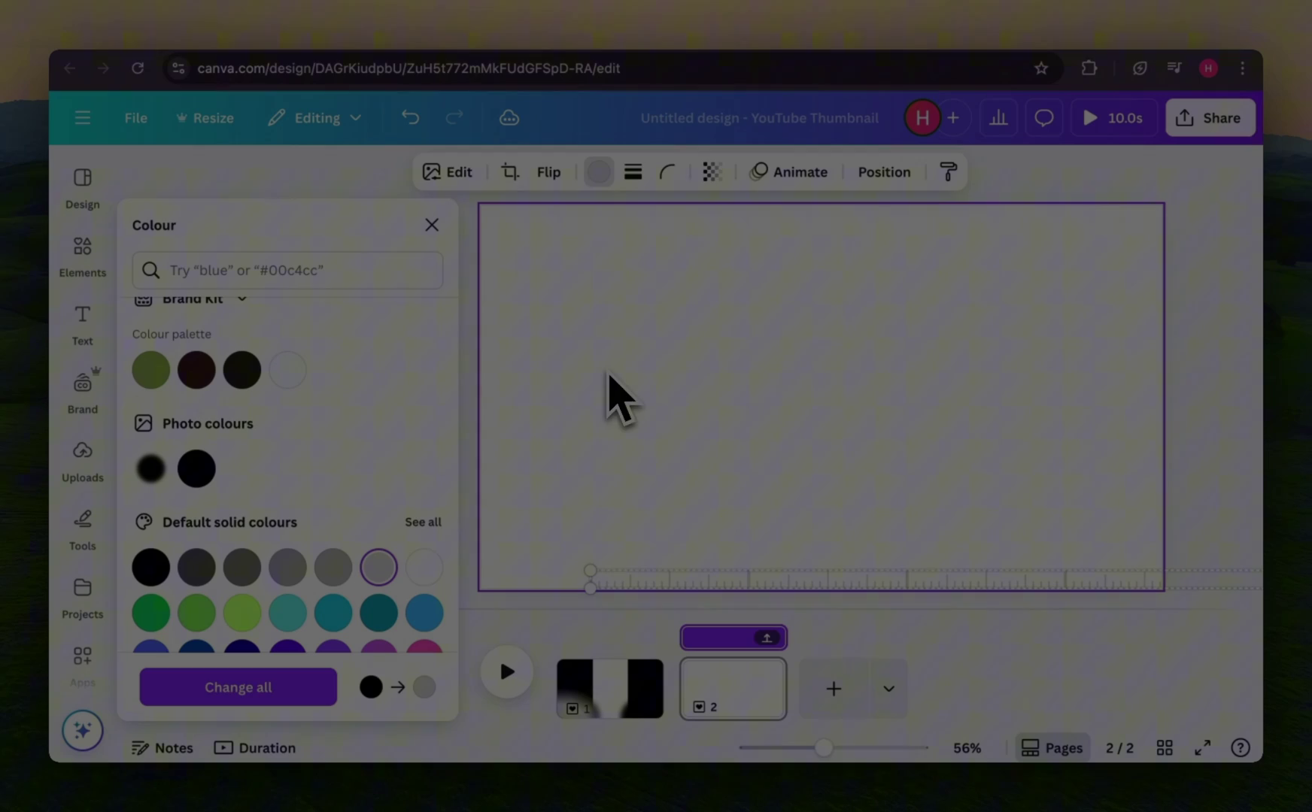
{"action": "left_click", "coordinate": [241, 325]}
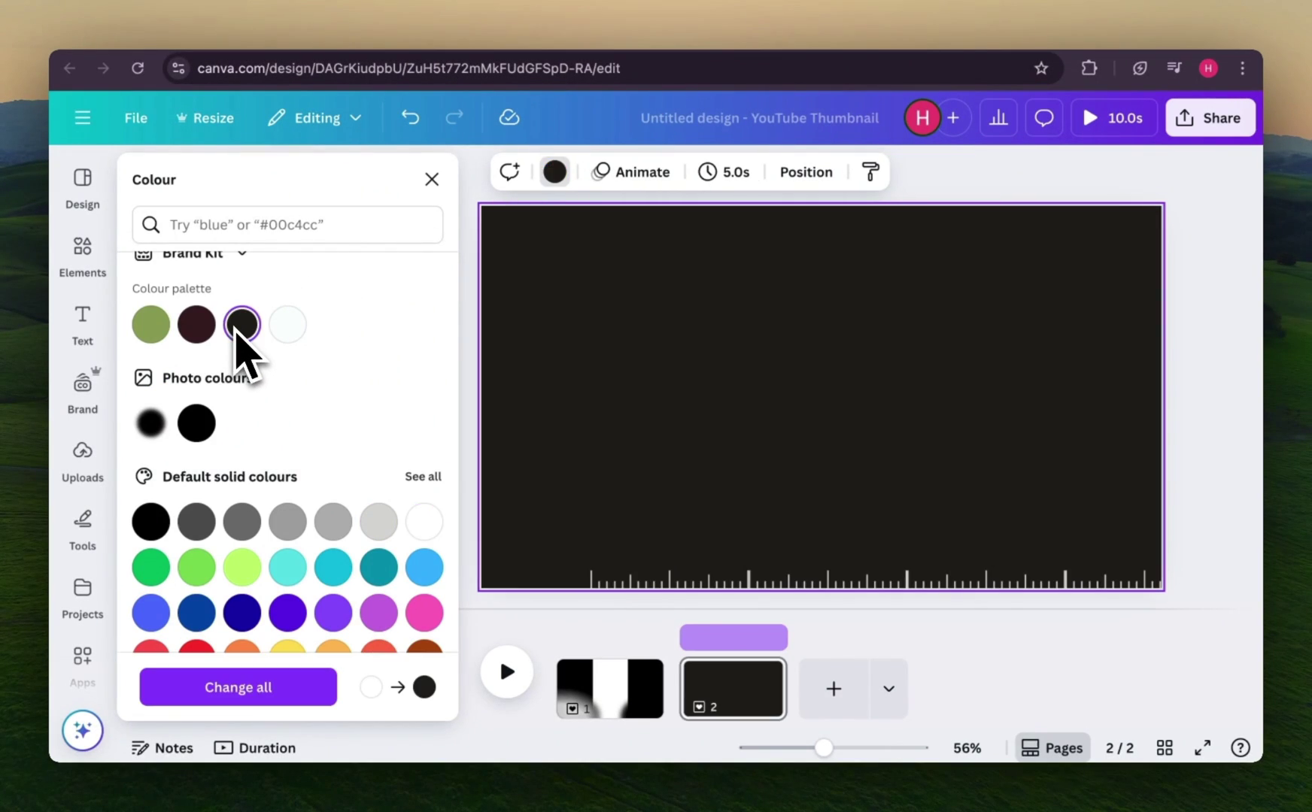
{"action": "left_click", "coordinate": [432, 179]}
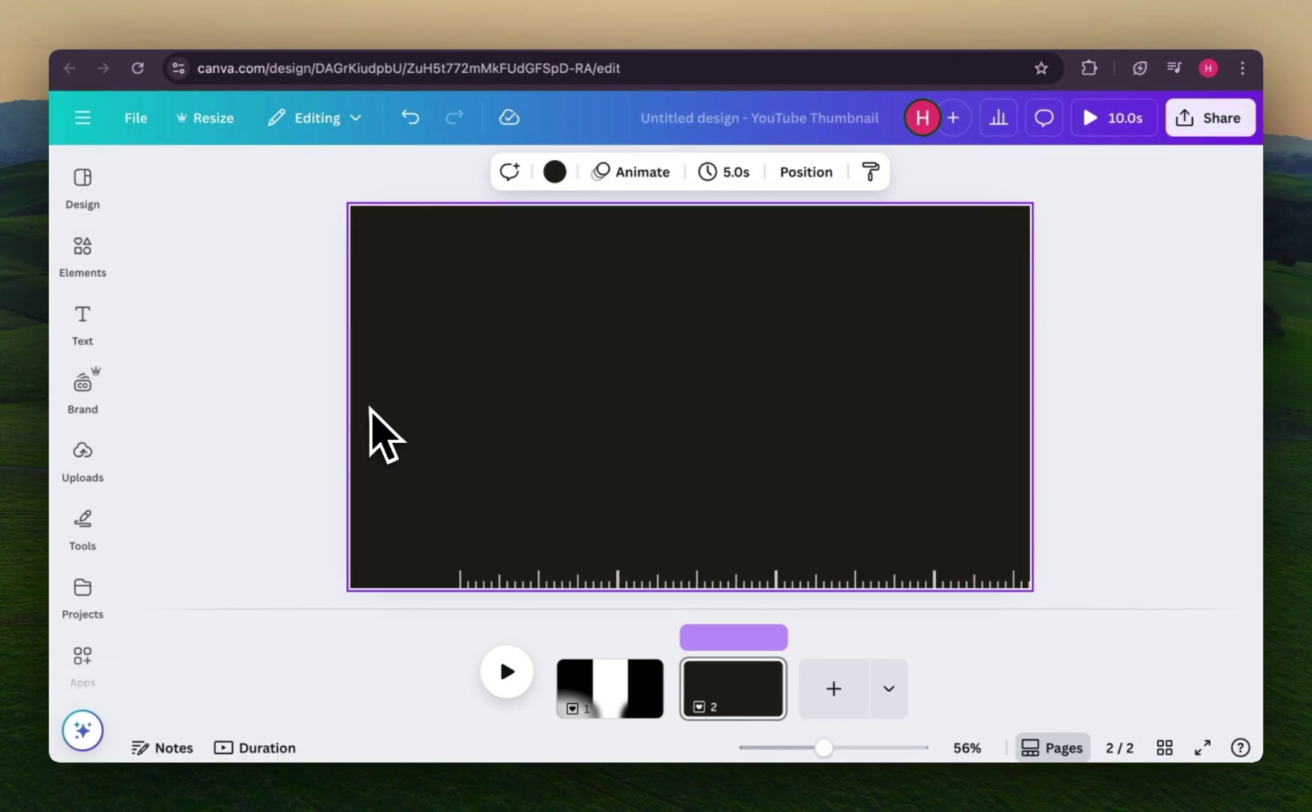
- Add a heading to page 2 with the text "1 Year"
{"action": "left_click", "coordinate": [81, 316]}
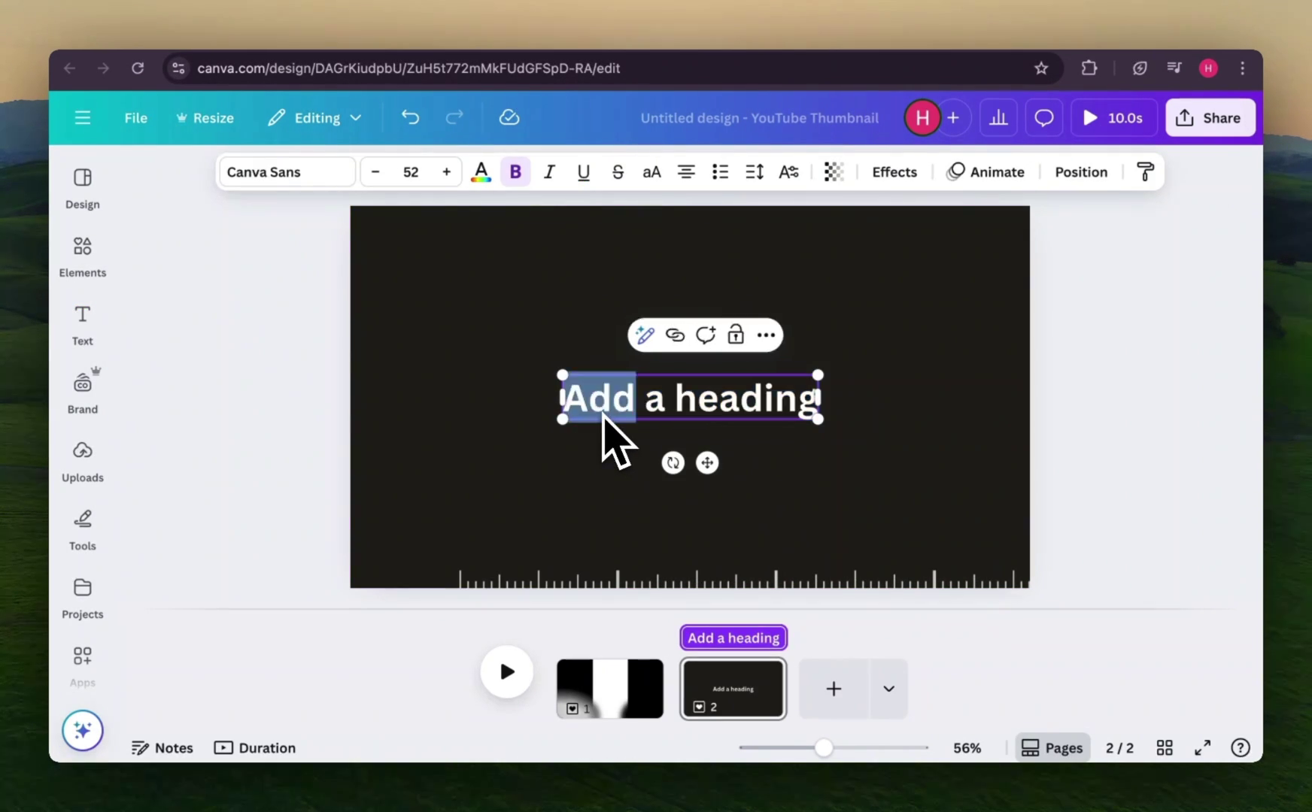
{"action": "triple_click", "coordinate": [602, 414]}
{"action": "type", "text": "1 Year"}
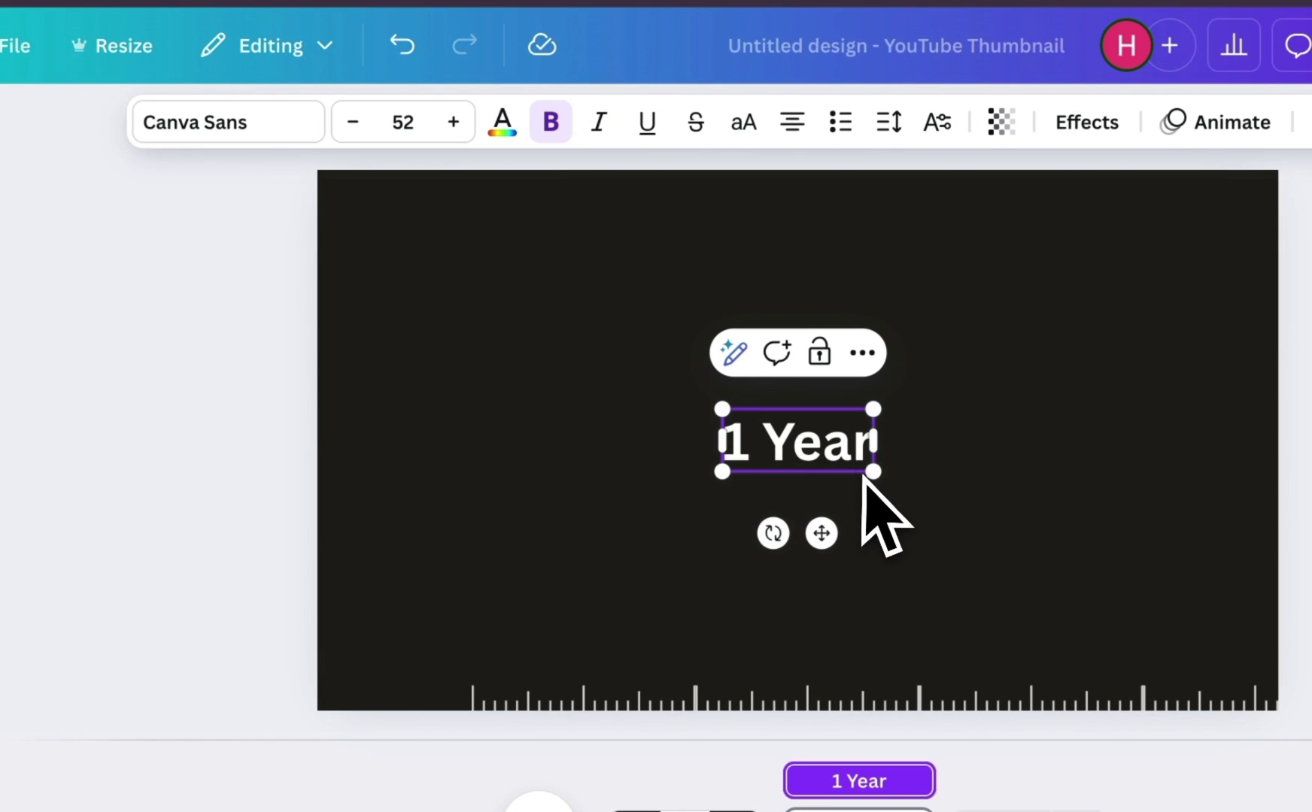
- Make the "1 Year" text small and yellow and place it above the ruler's first tall tick
{"action": "left_click_drag", "start_coordinate": [771, 410], "coordinate": [767, 427]}
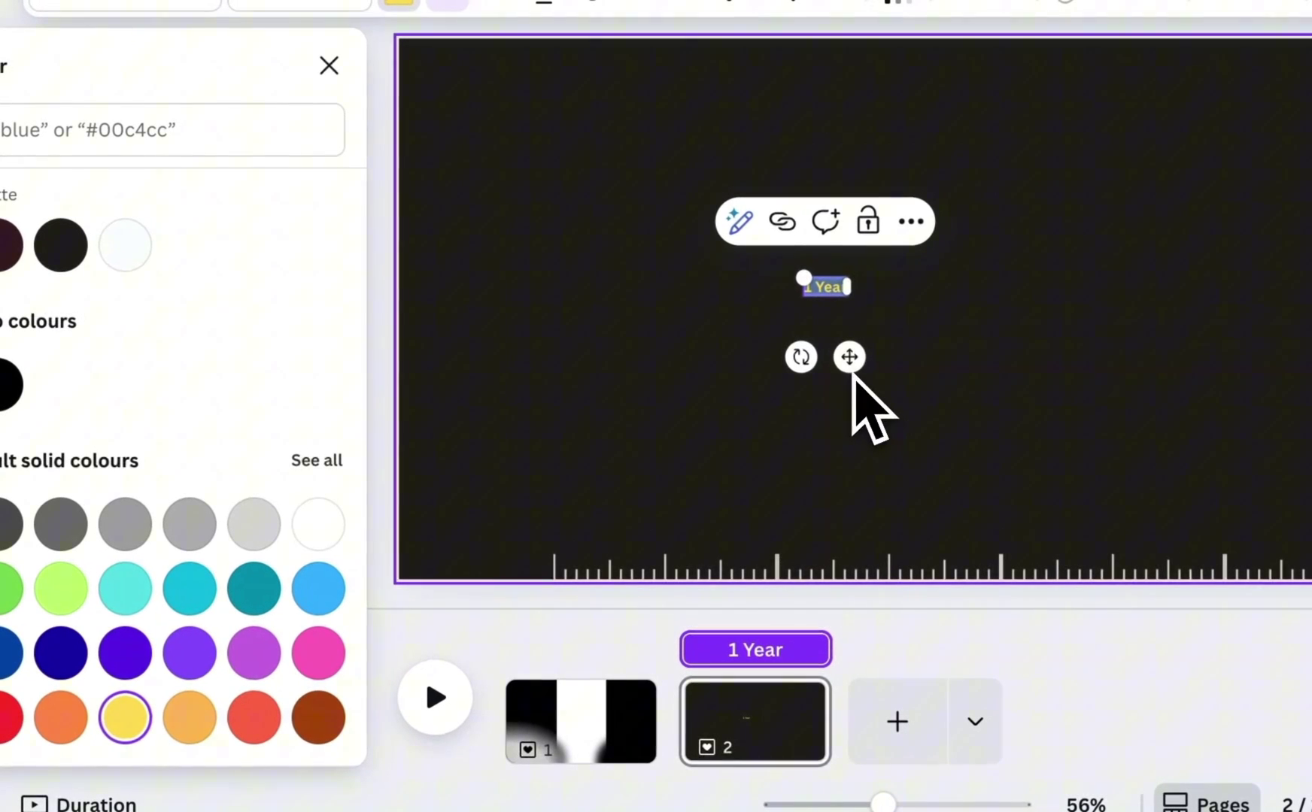
{"action": "left_click_drag", "start_coordinate": [717, 476], "coordinate": [584, 613]}
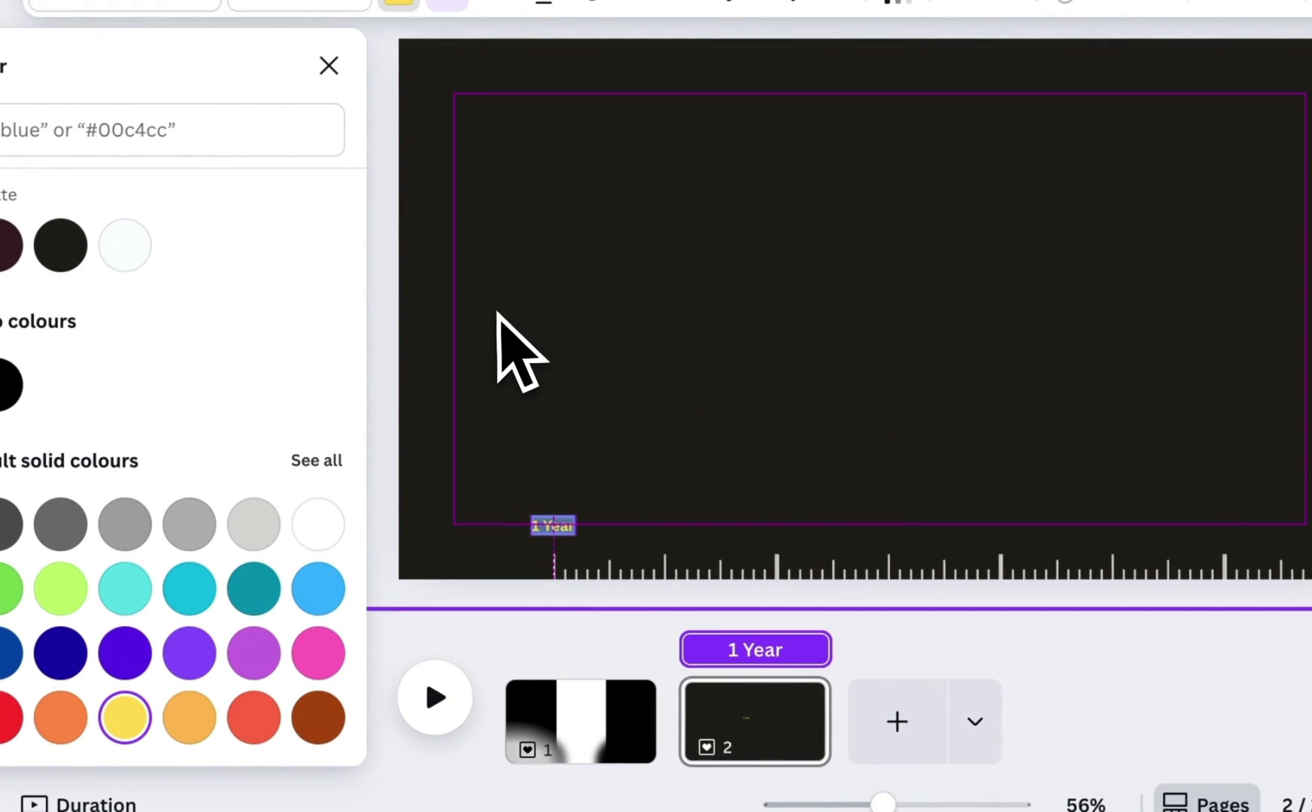
{"action": "left_click", "coordinate": [512, 361]}
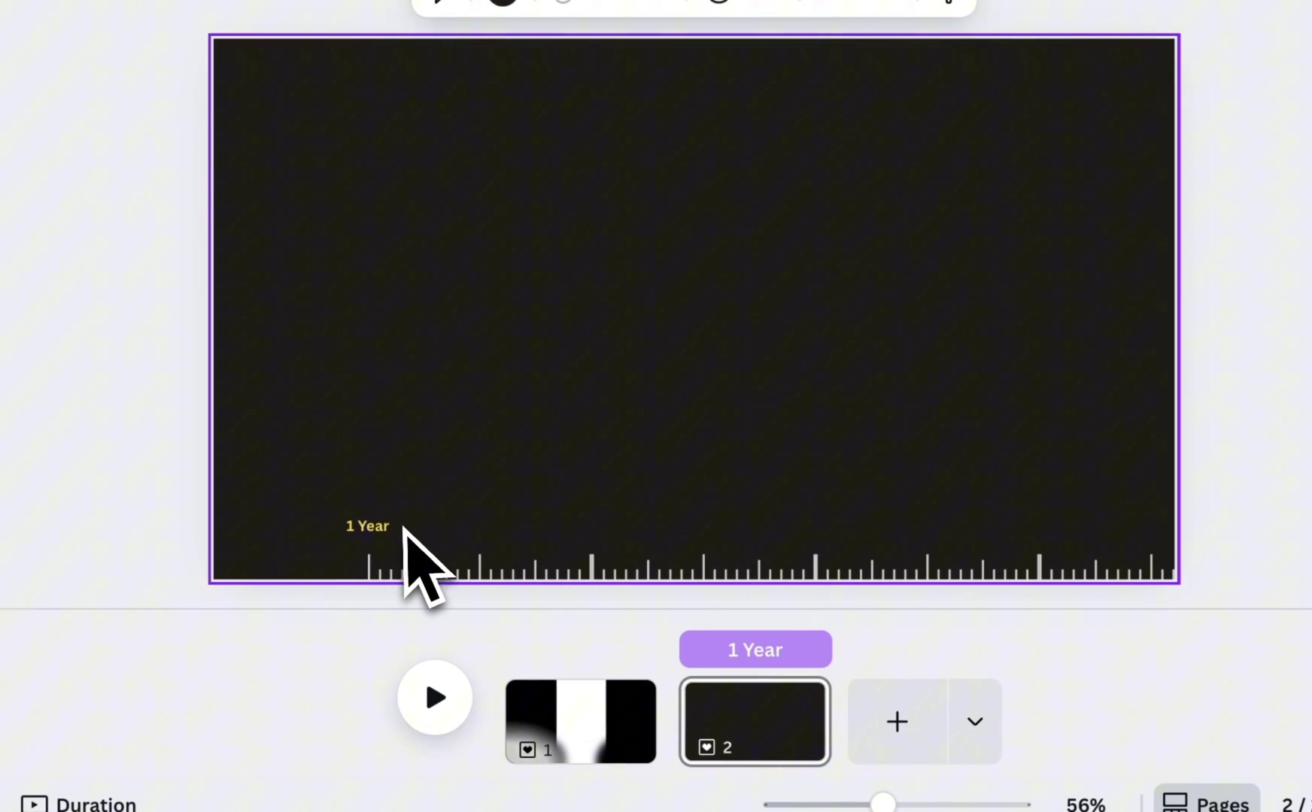
- Duplicate the year label along the ruler and relabel the copies at five-year intervals, from 5 Years to 50 Years and beyond
{"action": "left_click", "coordinate": [373, 528]}
{"action": "left_click", "coordinate": [390, 459]}
{"action": "left_click_drag", "start_coordinate": [368, 539], "coordinate": [967, 571]}
{"action": "double_click", "coordinate": [489, 530]}
{"action": "type", "text": "5 Year 10 Year"}
{"action": "double_click", "coordinate": [718, 534]}
{"action": "type", "text": "15 Years"}
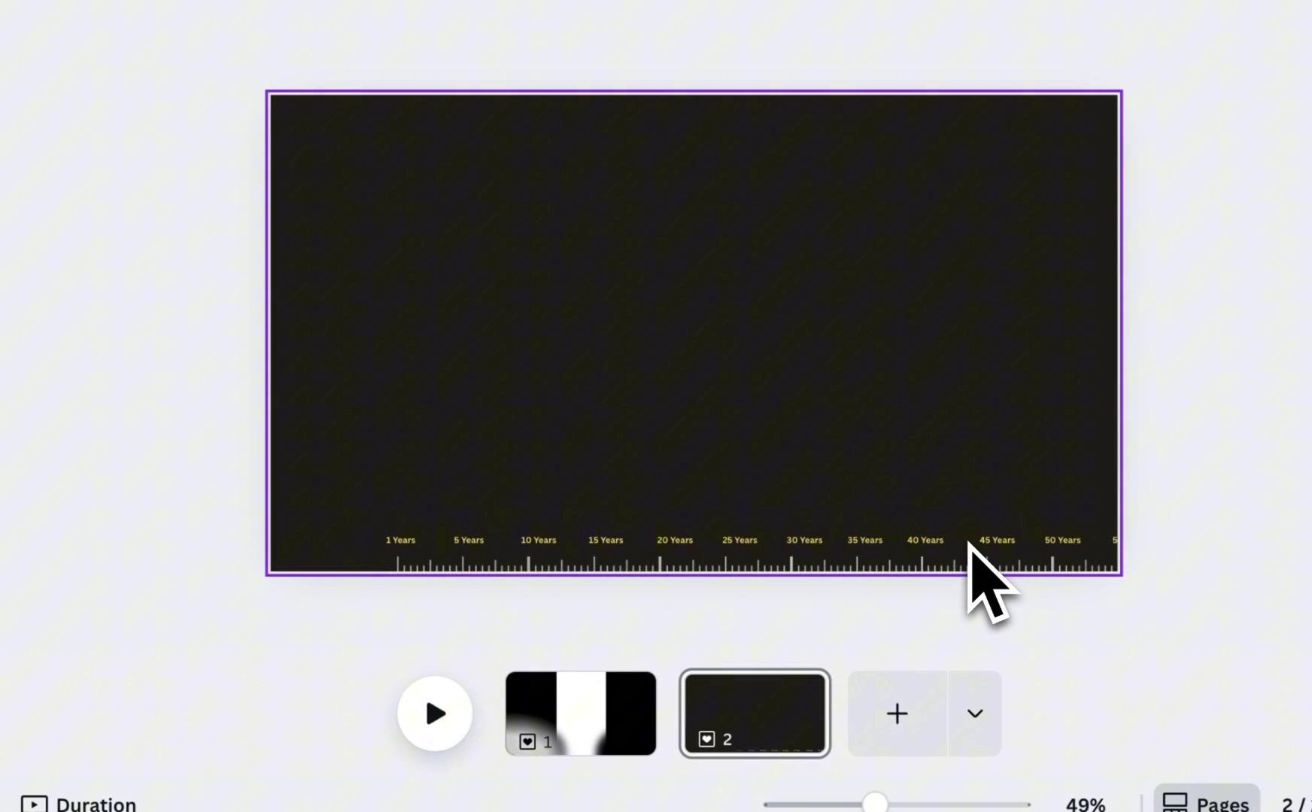
- Move the labelled ruler group from page 2 to page 1 and align it with the bottom edge, starting within the spotlight opening
{"action": "left_click_drag", "start_coordinate": [524, 540], "coordinate": [534, 360]}
{"action": "left_click", "coordinate": [608, 713]}
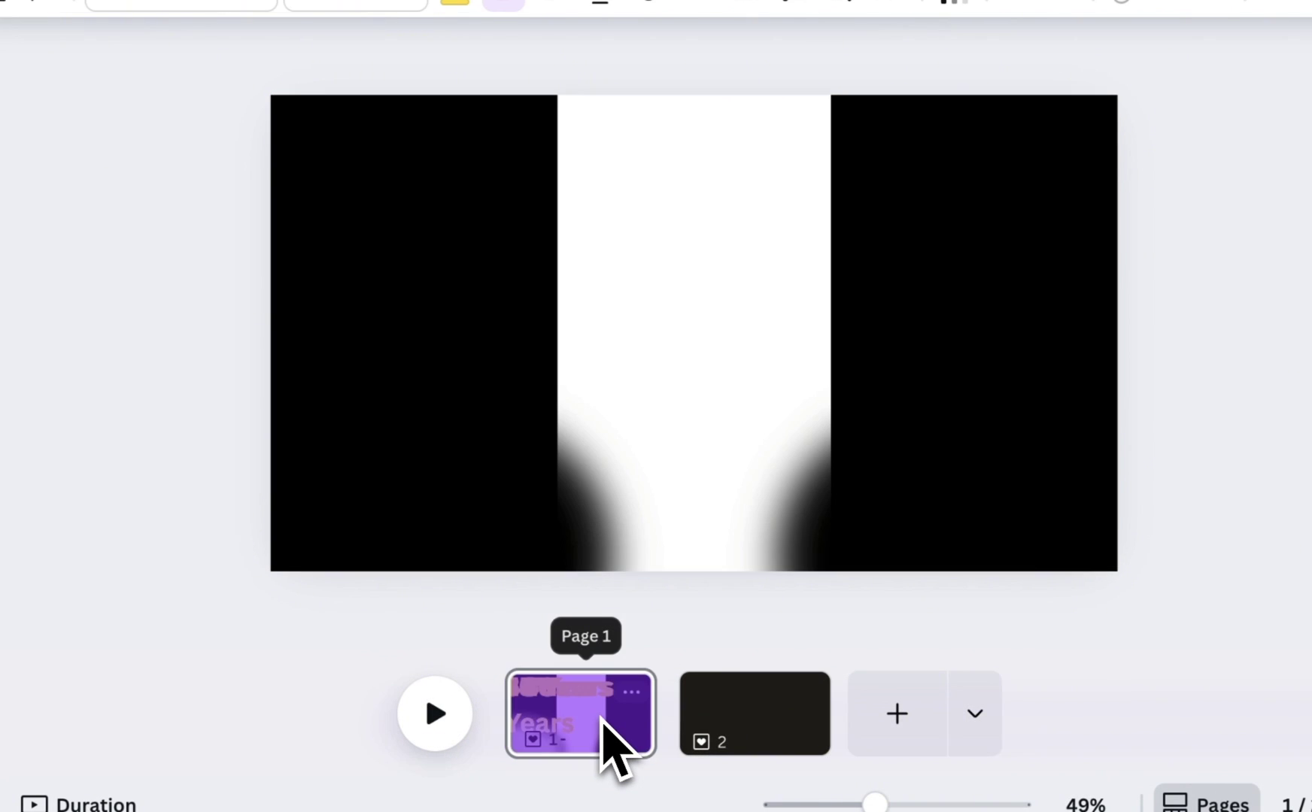
{"action": "left_click", "coordinate": [639, 521]}
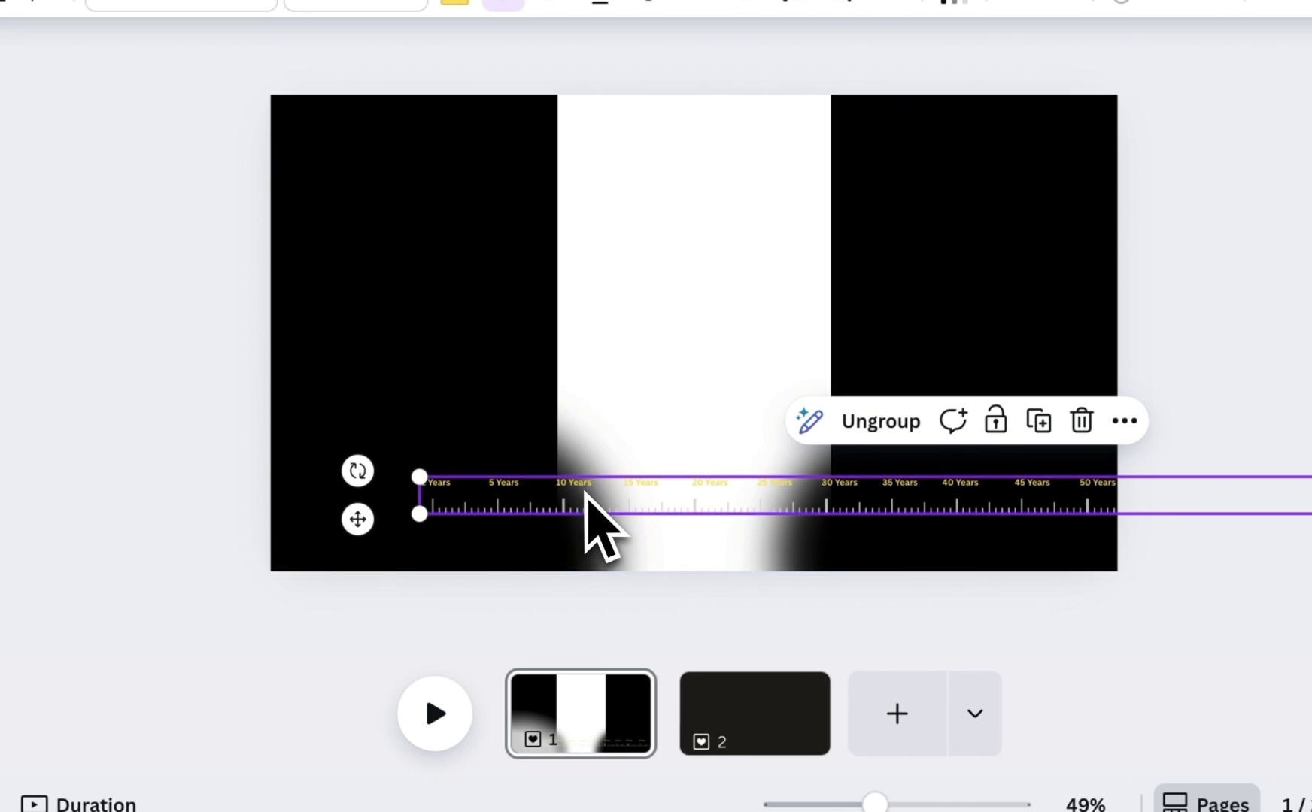
{"action": "left_click_drag", "start_coordinate": [595, 522], "coordinate": [820, 555]}
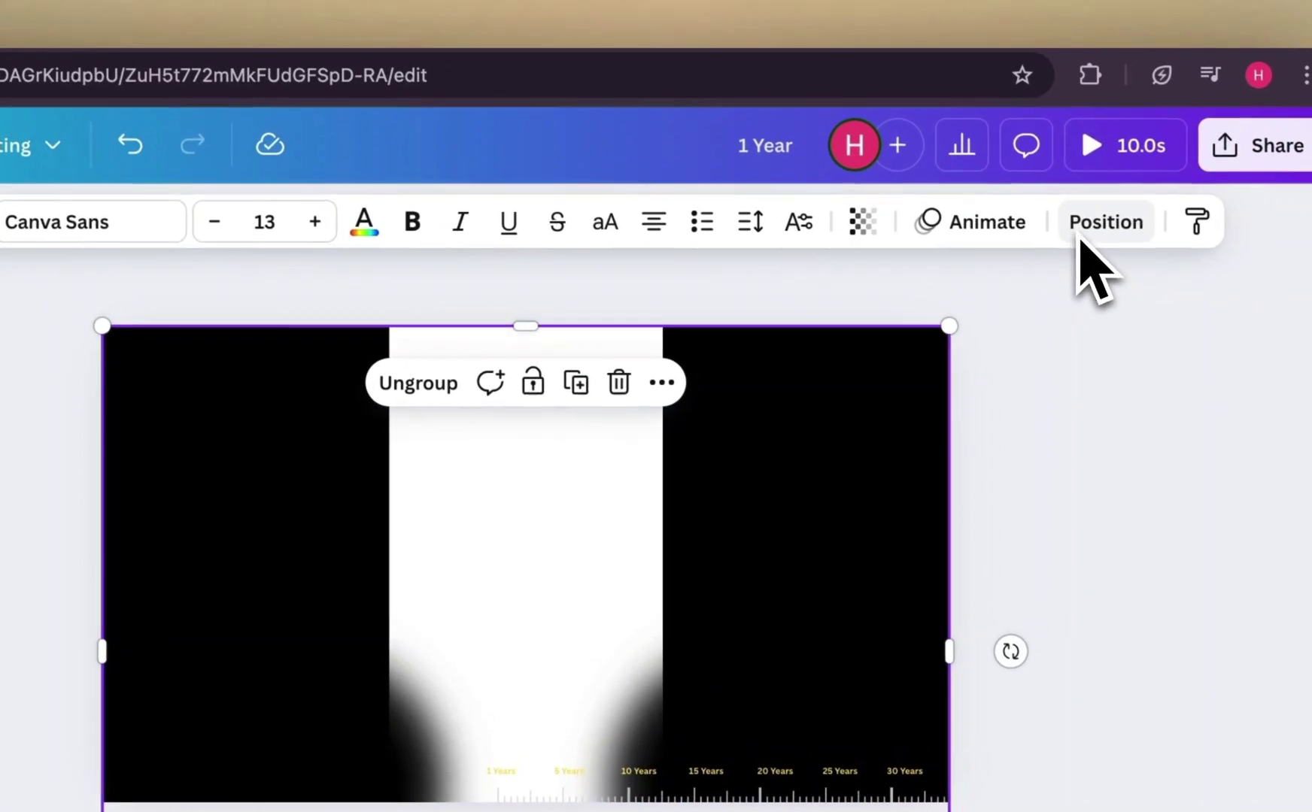
- Reorder page 1's layers so the ruler group sits behind the black spotlight overlay
{"action": "left_click", "coordinate": [1177, 123]}
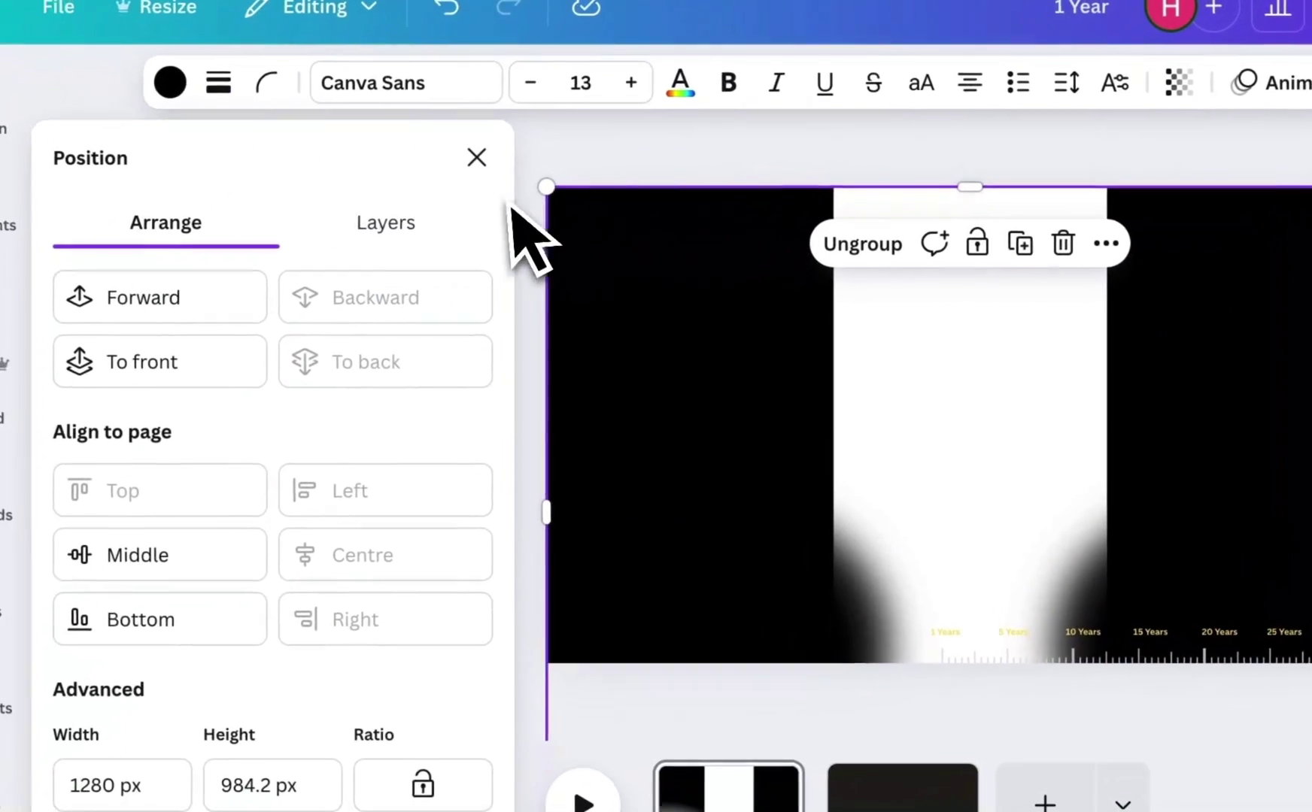
{"action": "left_click", "coordinate": [440, 222]}
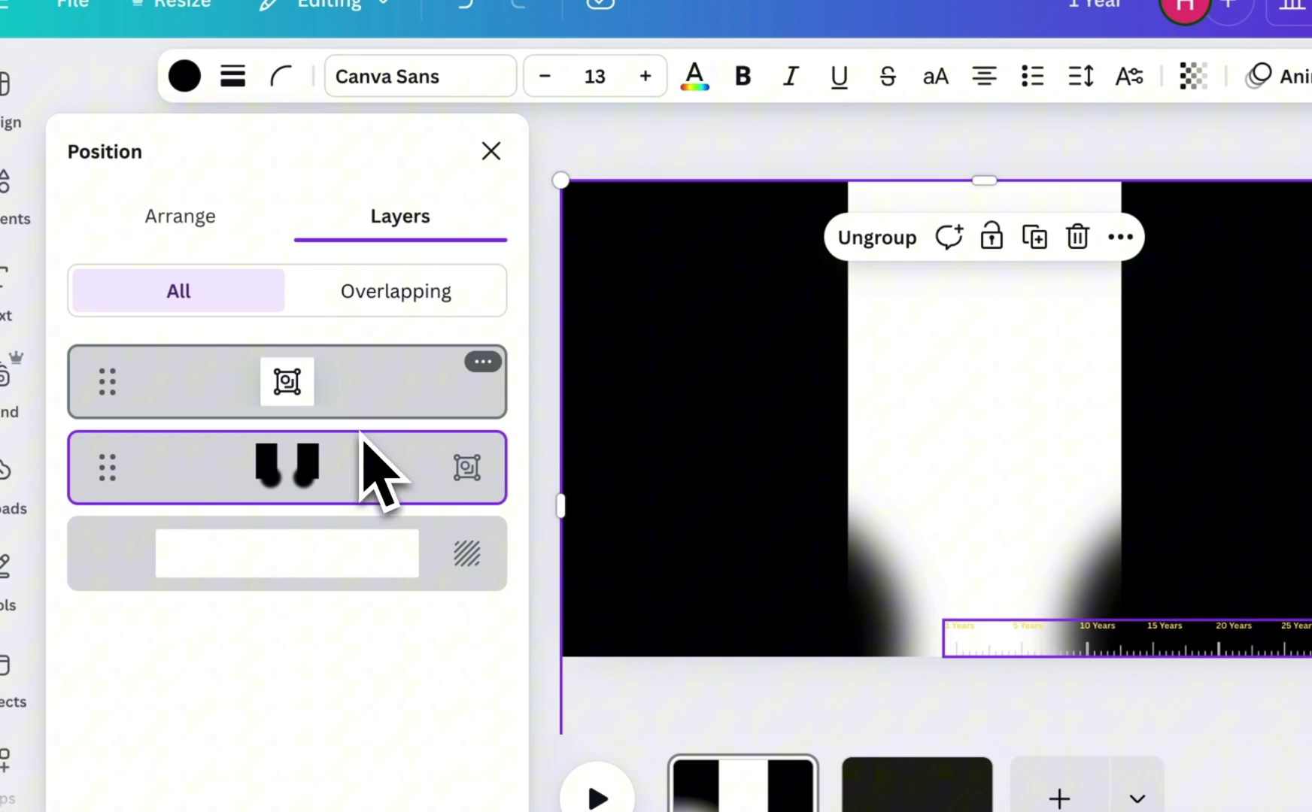
{"action": "left_click_drag", "start_coordinate": [359, 422], "coordinate": [350, 500]}
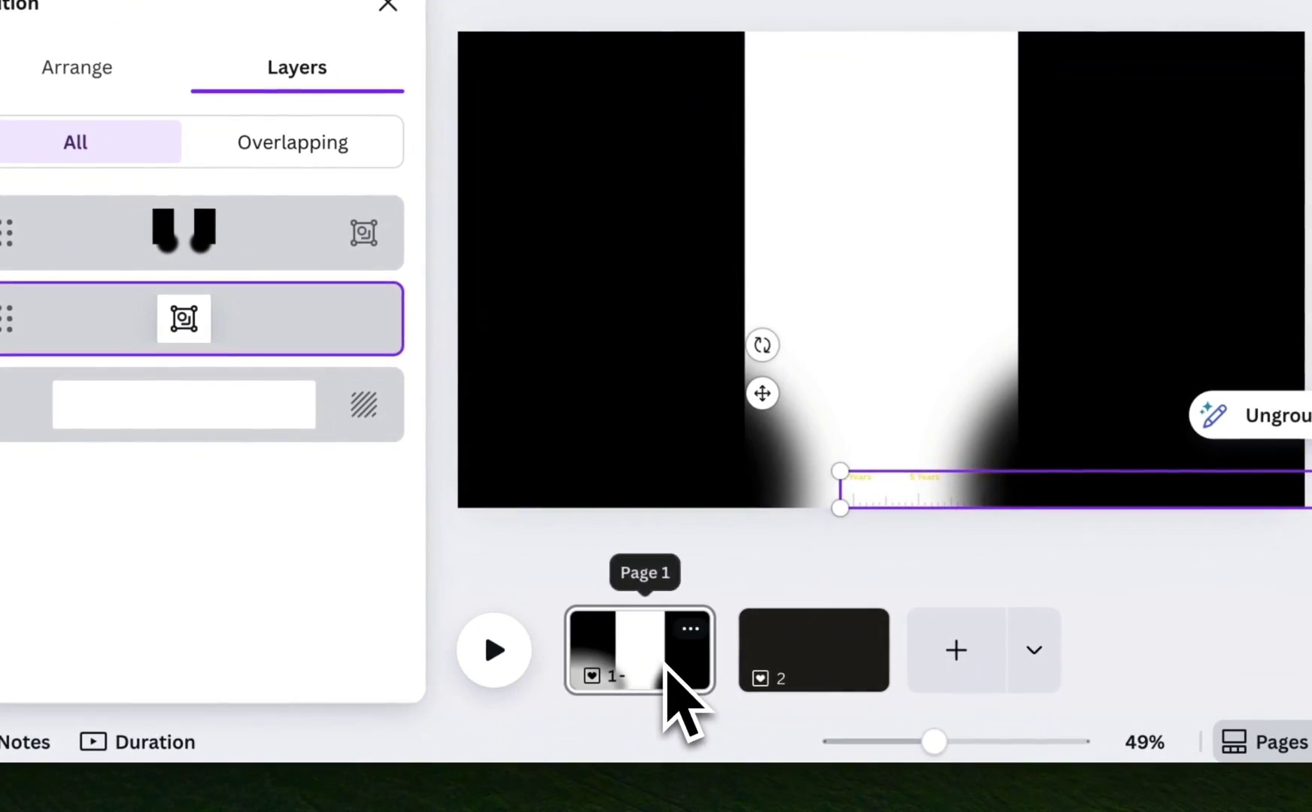
- Set page 1's background colour to black
{"action": "left_click", "coordinate": [769, 807]}
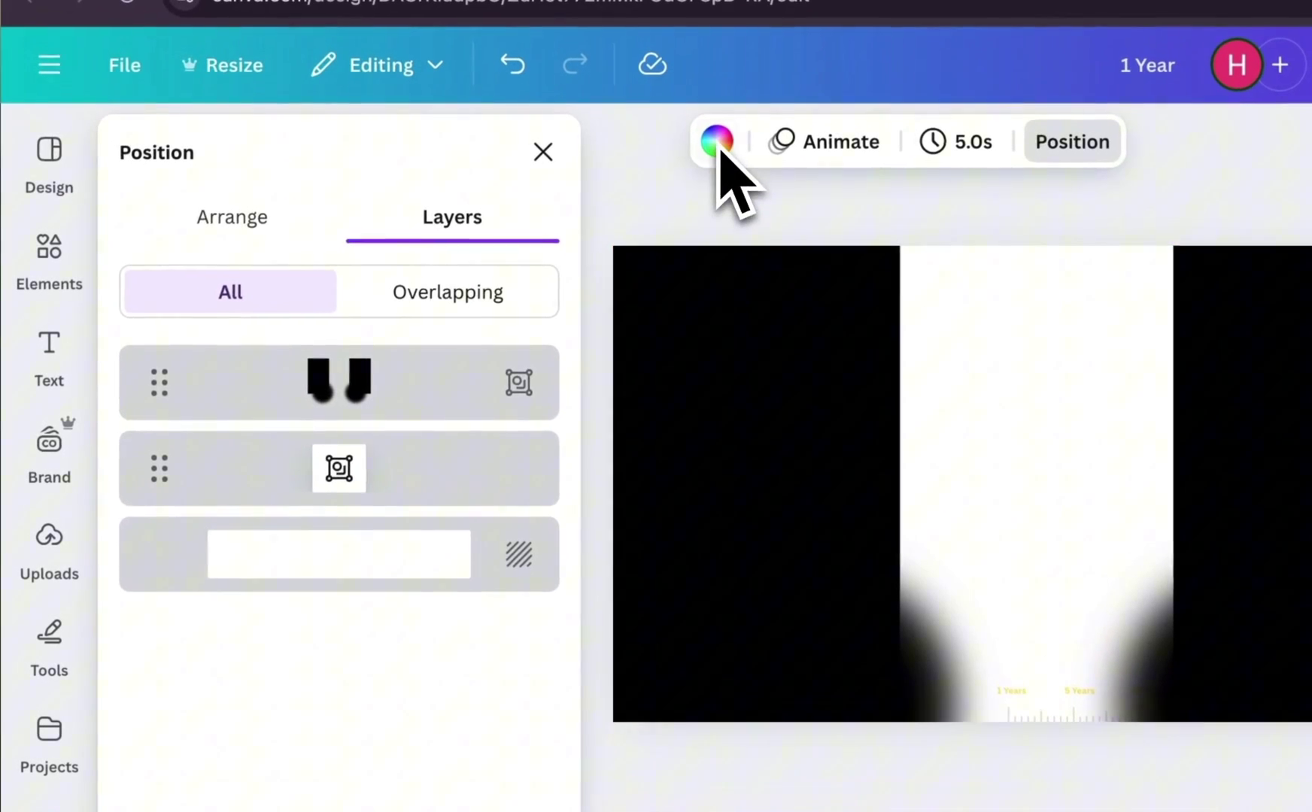
{"action": "left_click", "coordinate": [717, 142]}
{"action": "left_click", "coordinate": [222, 353]}
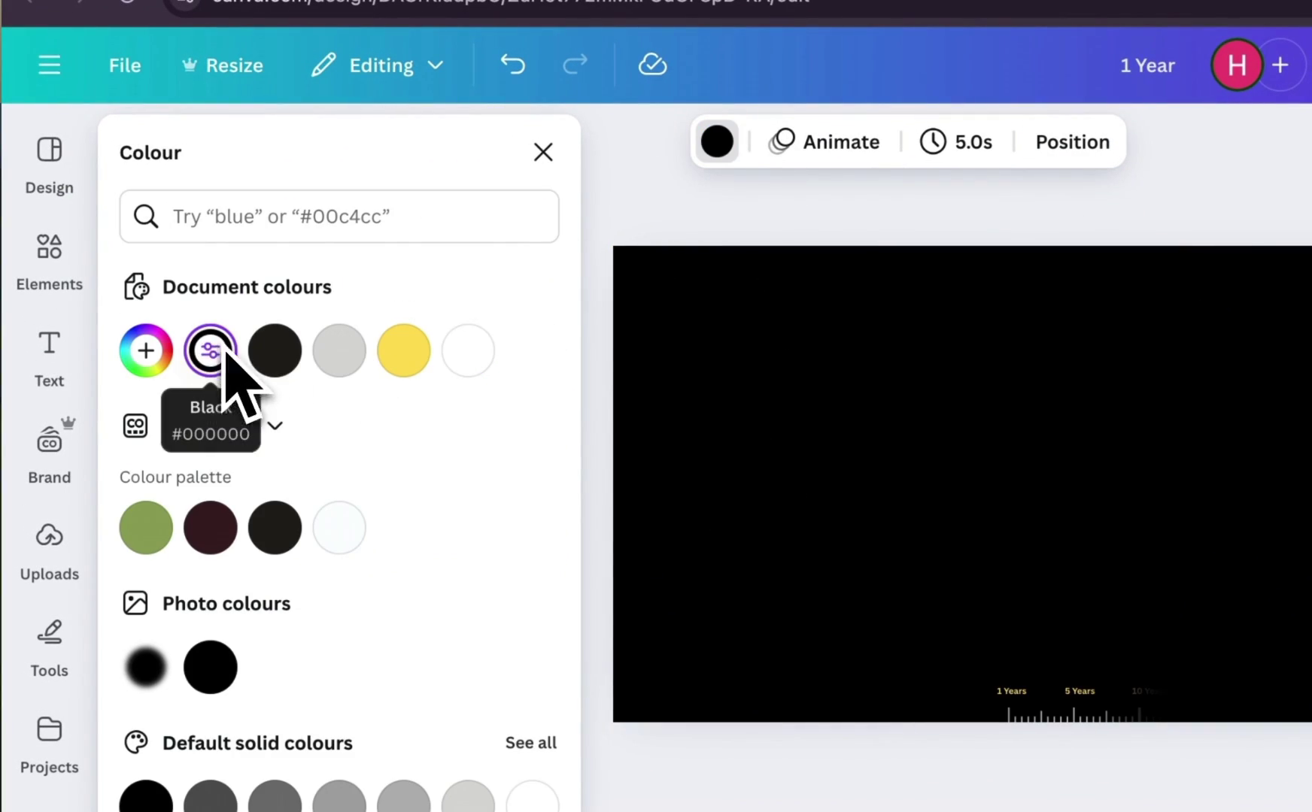
{"action": "left_click", "coordinate": [543, 167]}
- Enlarge the ruler group to a label size of about 14.4 and realign it with the page's bottom edge, with 1 Years near the centre
{"action": "left_click", "coordinate": [1029, 713]}
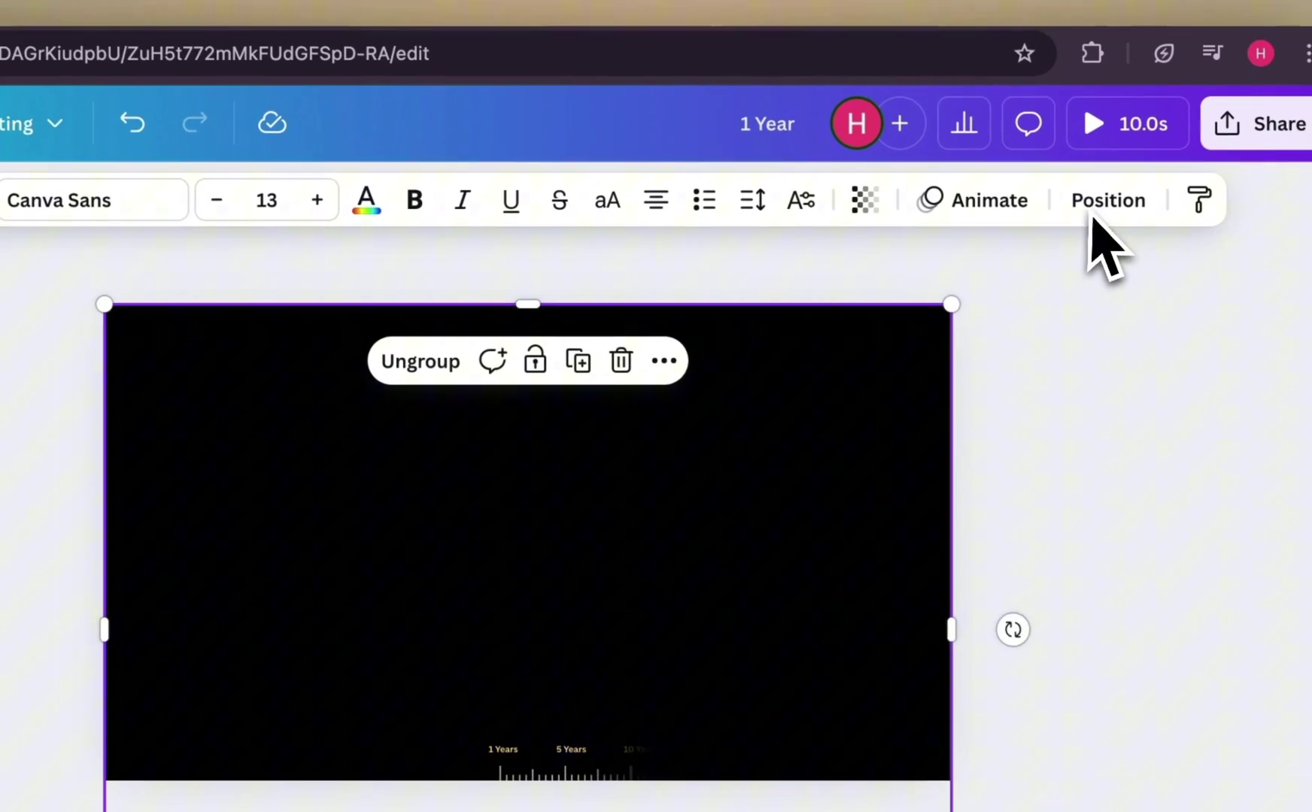
{"action": "left_click", "coordinate": [1097, 210]}
{"action": "left_click", "coordinate": [342, 462]}
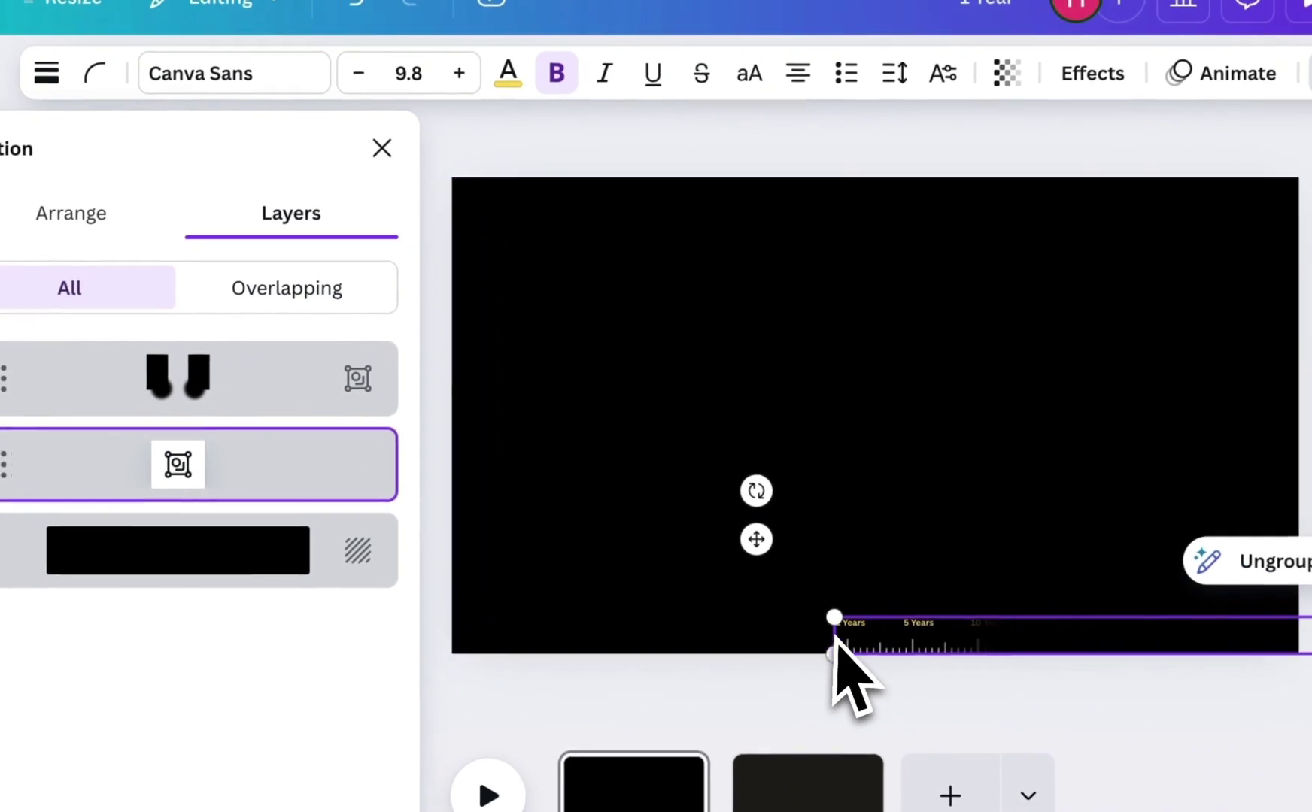
{"action": "left_click_drag", "start_coordinate": [833, 618], "coordinate": [577, 502]}
{"action": "left_click_drag", "start_coordinate": [767, 605], "coordinate": [850, 650]}
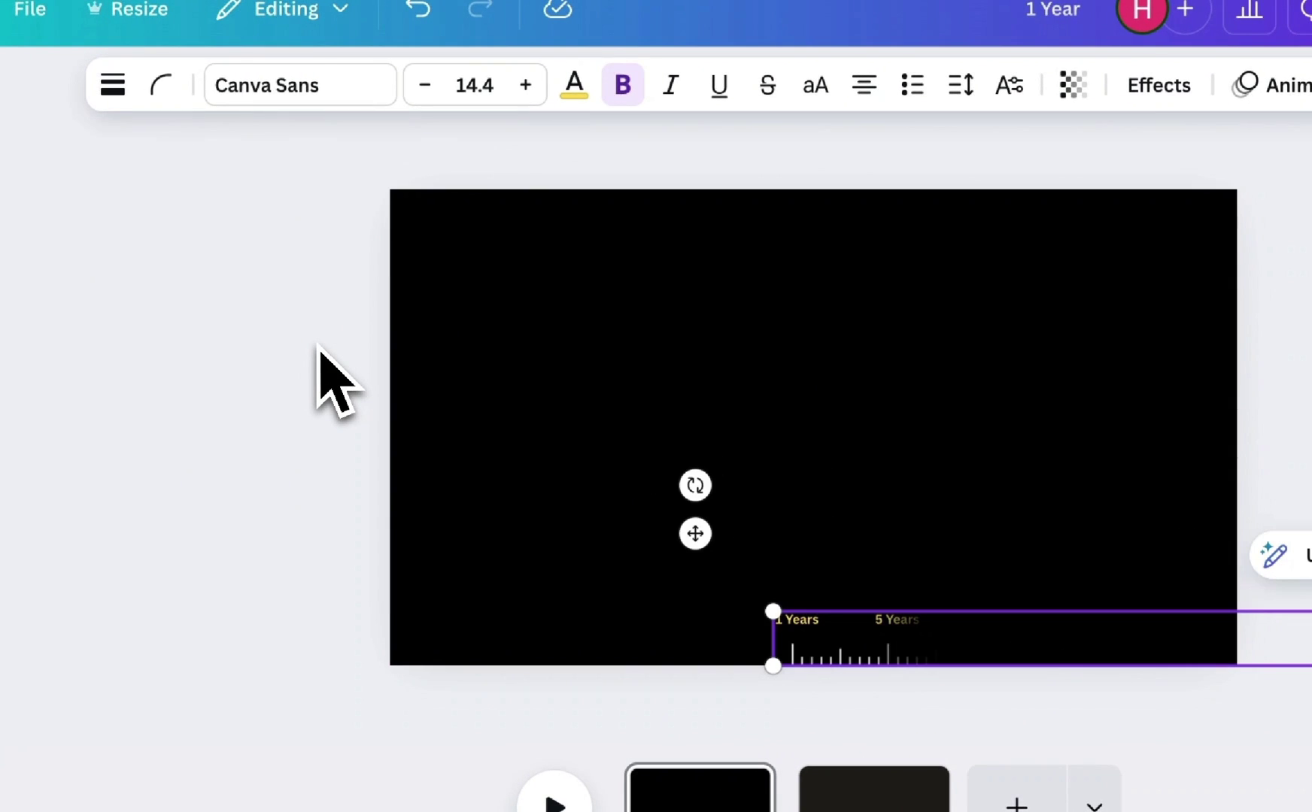
{"action": "key", "text": "Escape"}
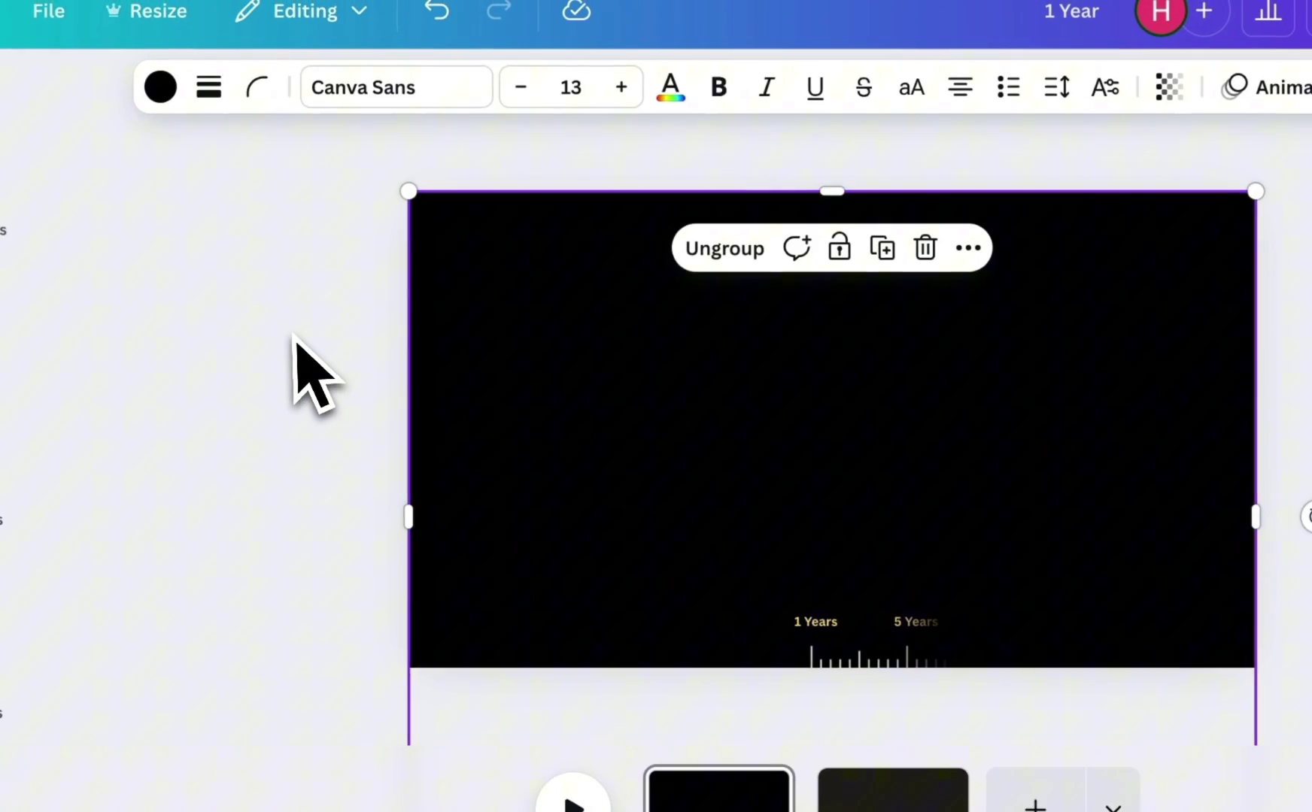
- Add a heading to page 1 with the text "TIMELINE" and widen its letter spacing
{"action": "left_click", "coordinate": [97, 319]}
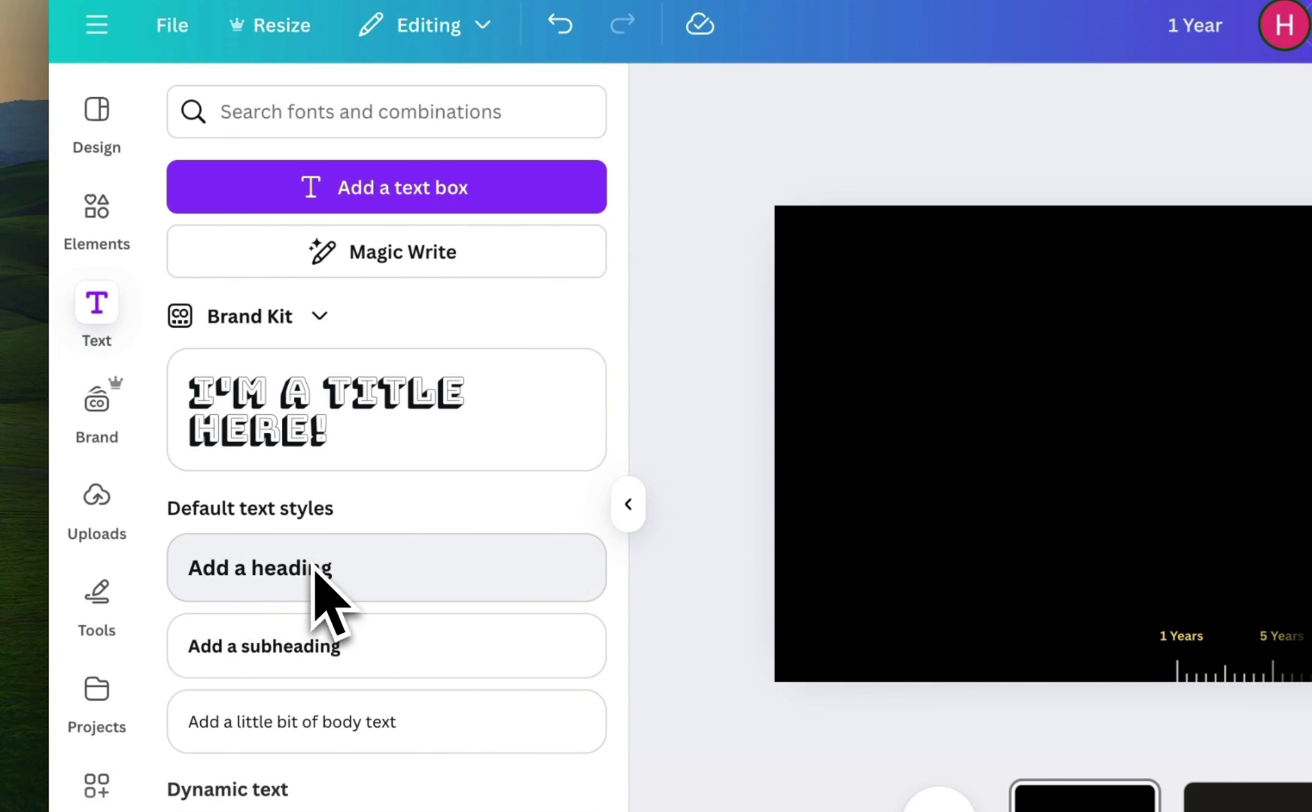
{"action": "left_click", "coordinate": [311, 568]}
{"action": "left_click", "coordinate": [628, 505]}
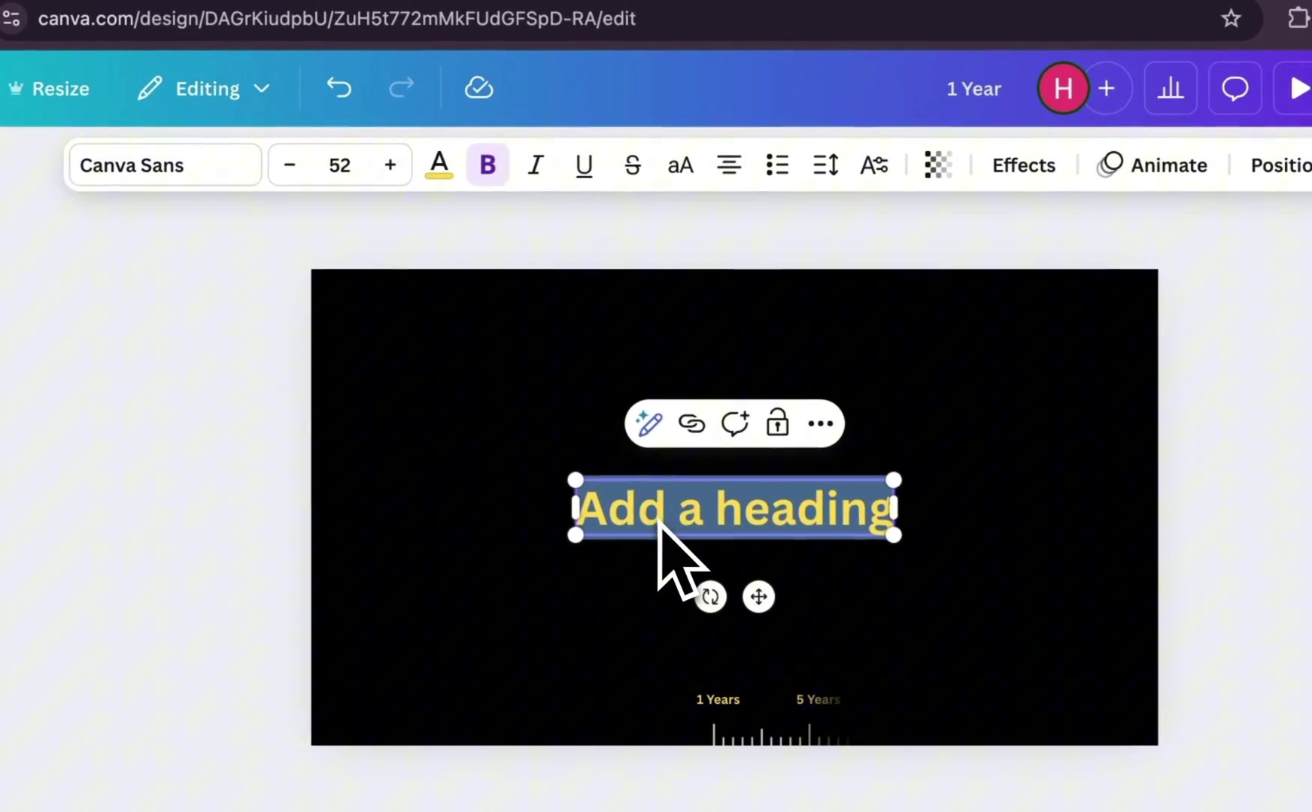
{"action": "type", "text": "TIMELINE"}
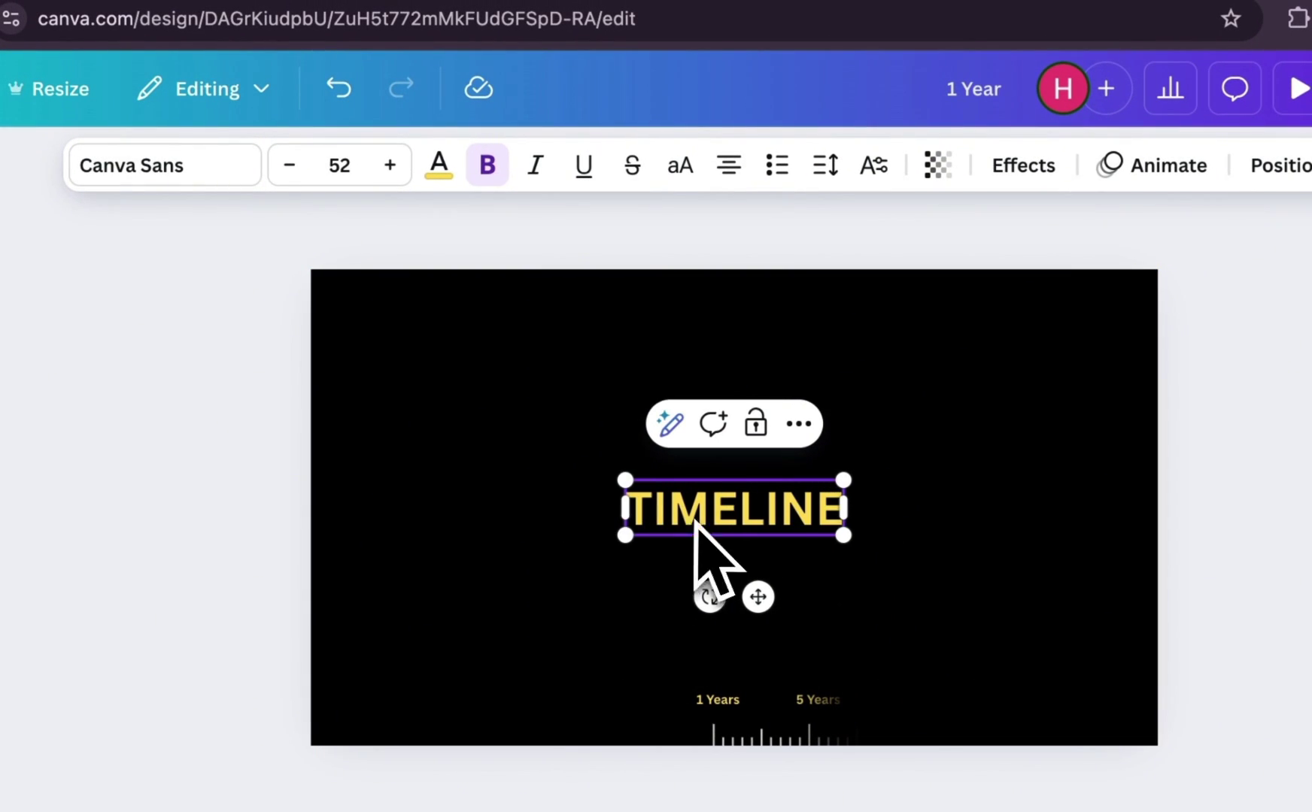
{"action": "left_click", "coordinate": [825, 175]}
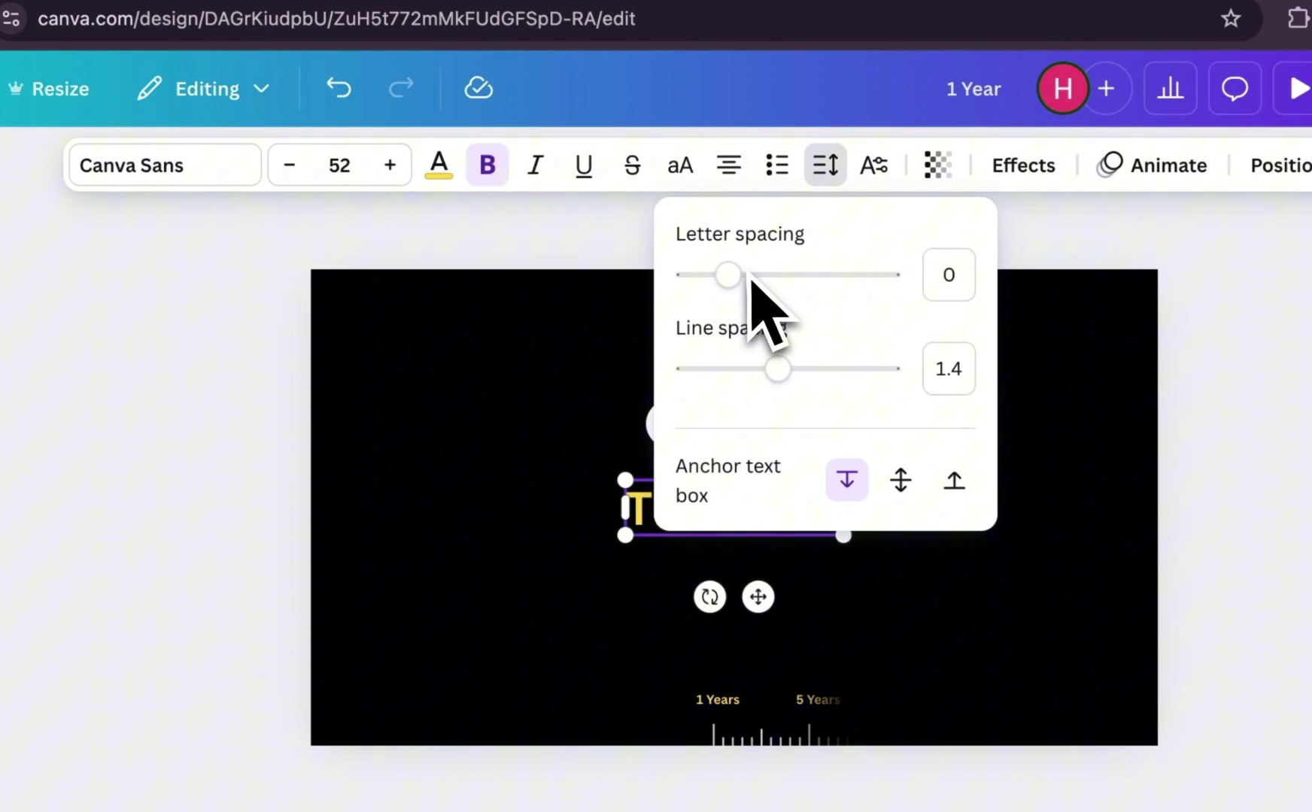
{"action": "left_click", "coordinate": [611, 437]}
{"action": "double_click", "coordinate": [643, 497]}
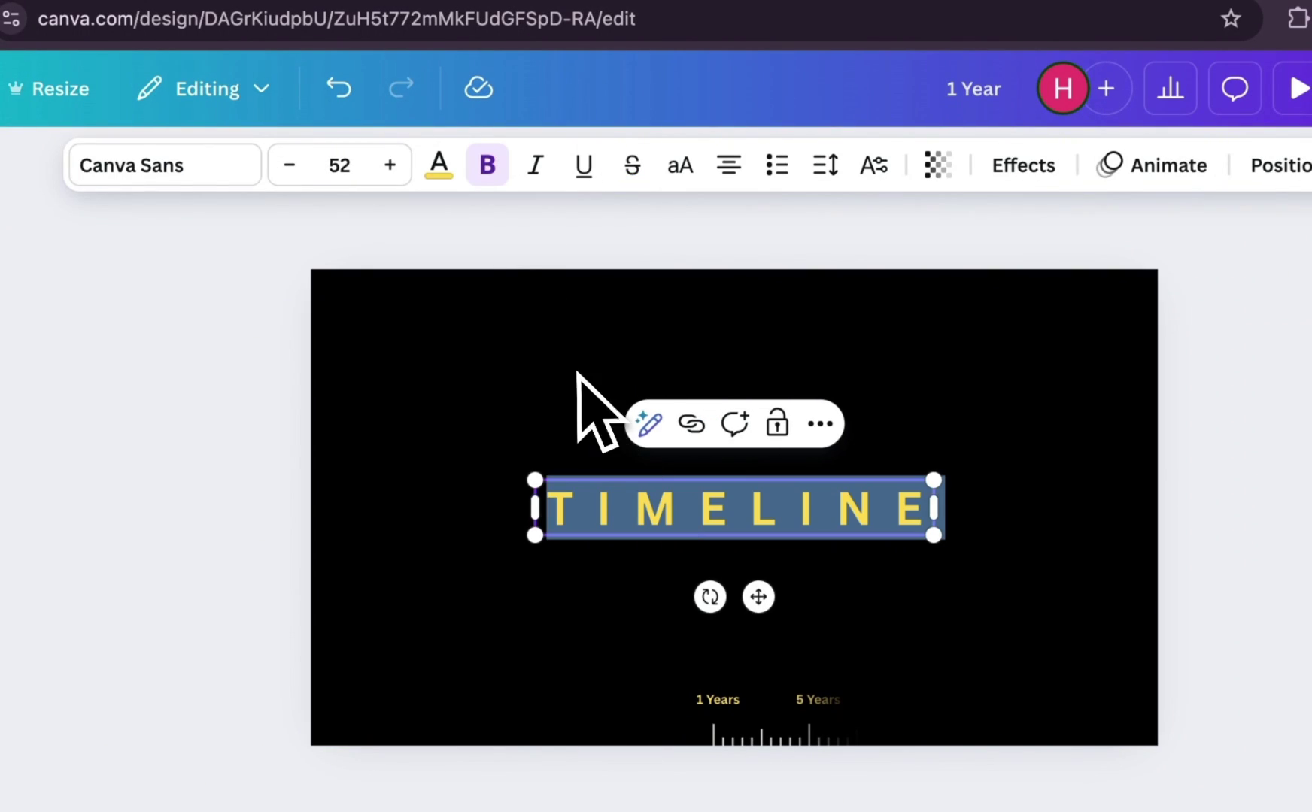
- Colour the TIMELINE heading light grey (#d9d9d9) and move it to the top centre of the page
{"action": "left_click", "coordinate": [444, 164]}
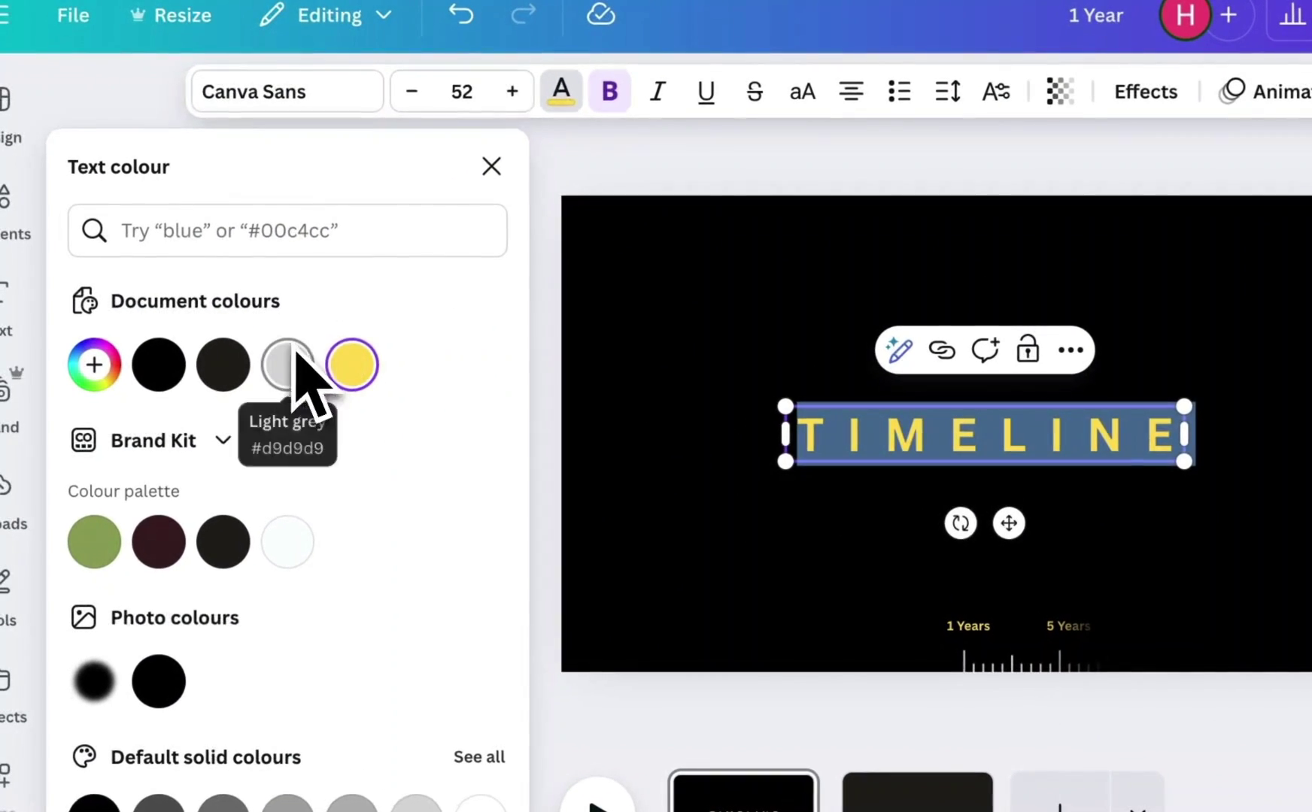
{"action": "left_click", "coordinate": [147, 436]}
{"action": "left_click", "coordinate": [490, 166]}
{"action": "left_click", "coordinate": [741, 424]}
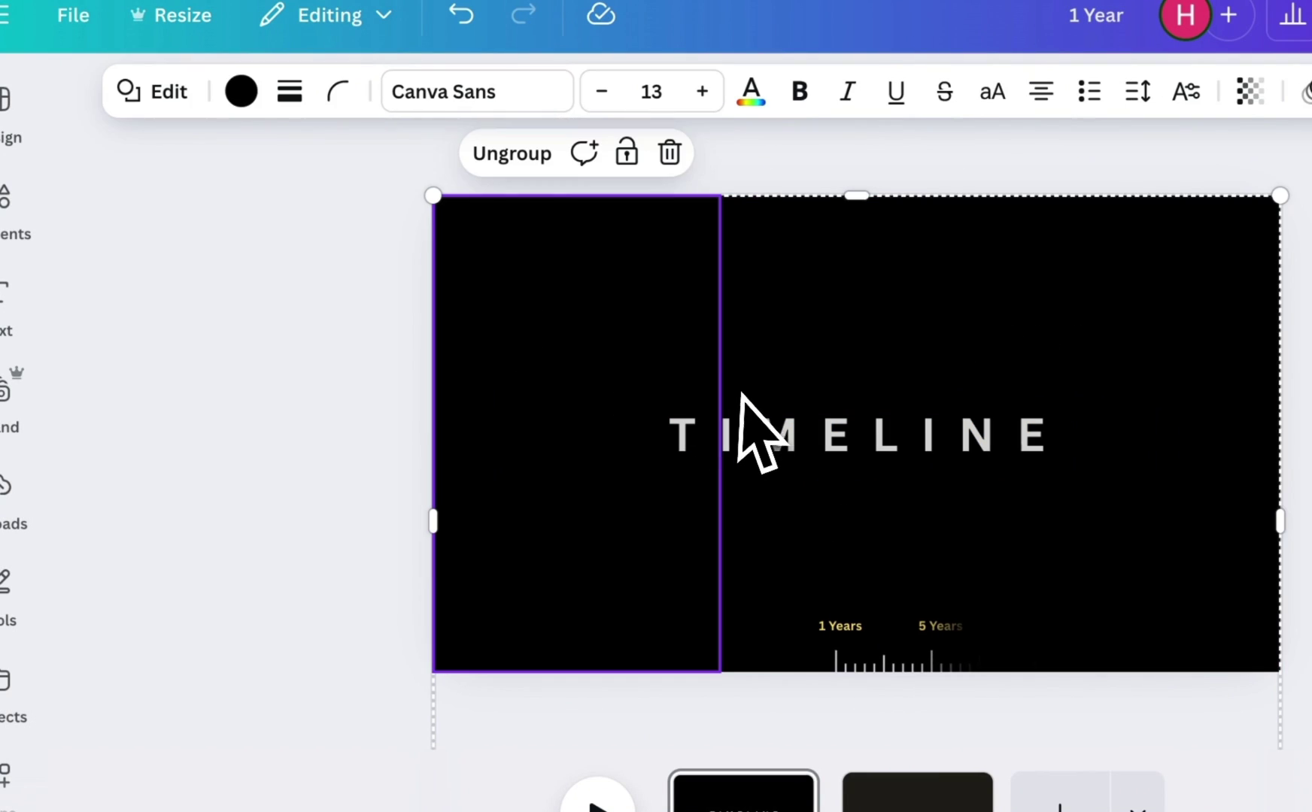
{"action": "left_click", "coordinate": [786, 451]}
{"action": "left_click_drag", "start_coordinate": [786, 436], "coordinate": [790, 247]}
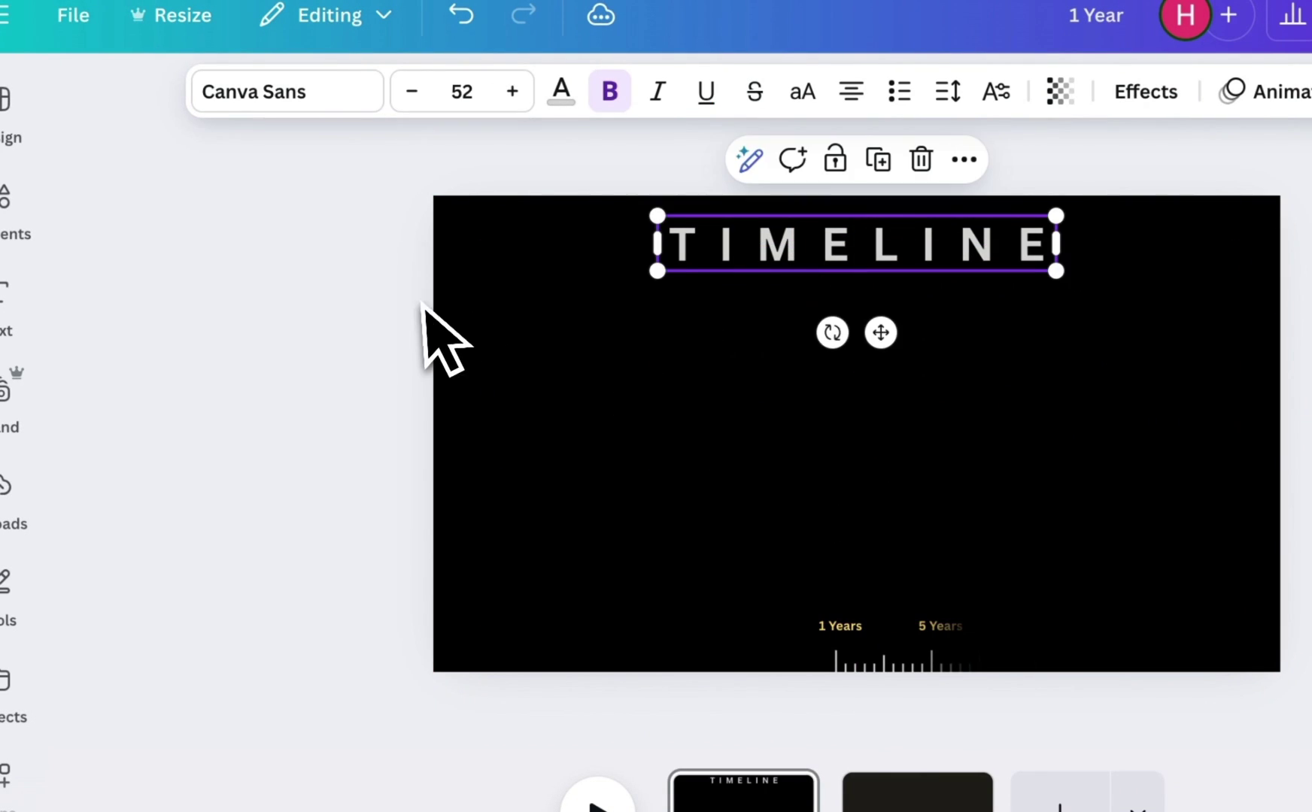
{"action": "left_click", "coordinate": [410, 304]}
- Insert the uploaded crawling baby photo, remove its background and centre it between the heading and the ruler
{"action": "left_click", "coordinate": [8, 490]}
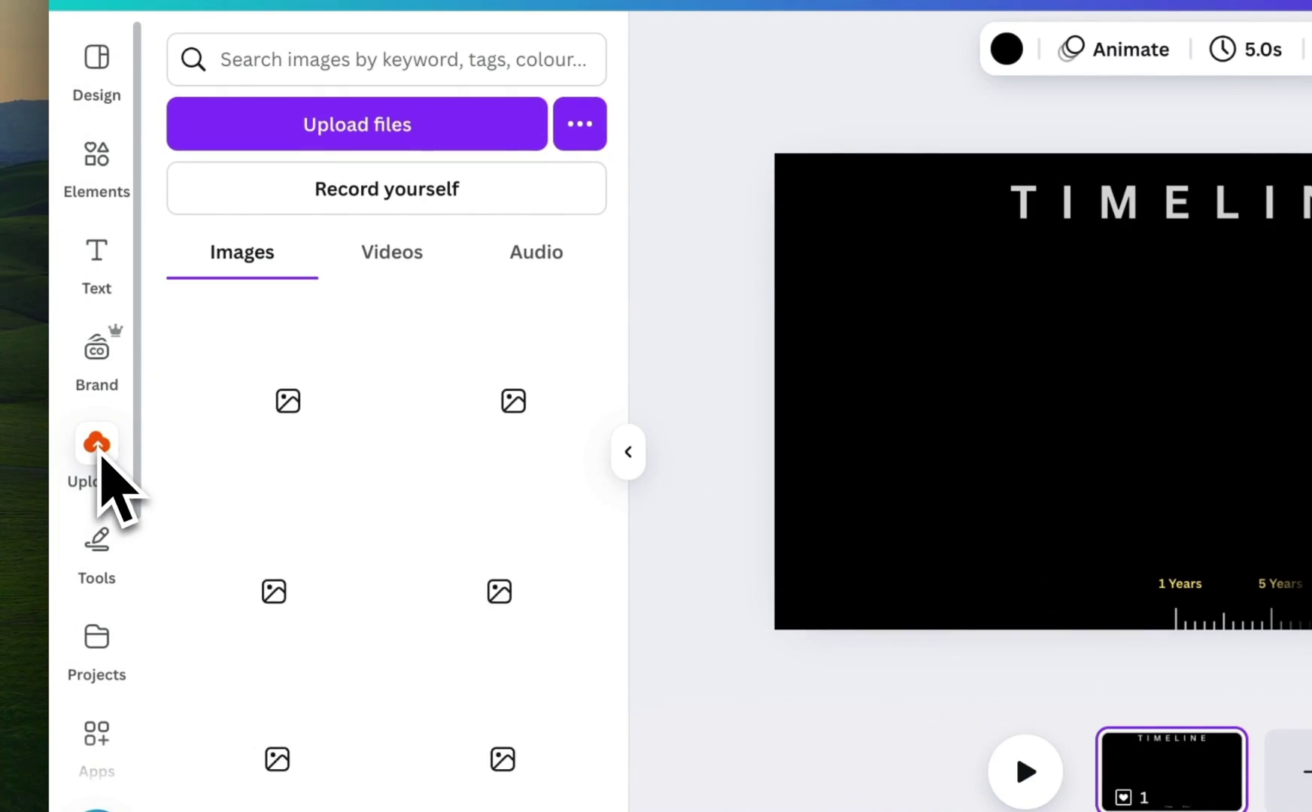
{"action": "left_click", "coordinate": [263, 376]}
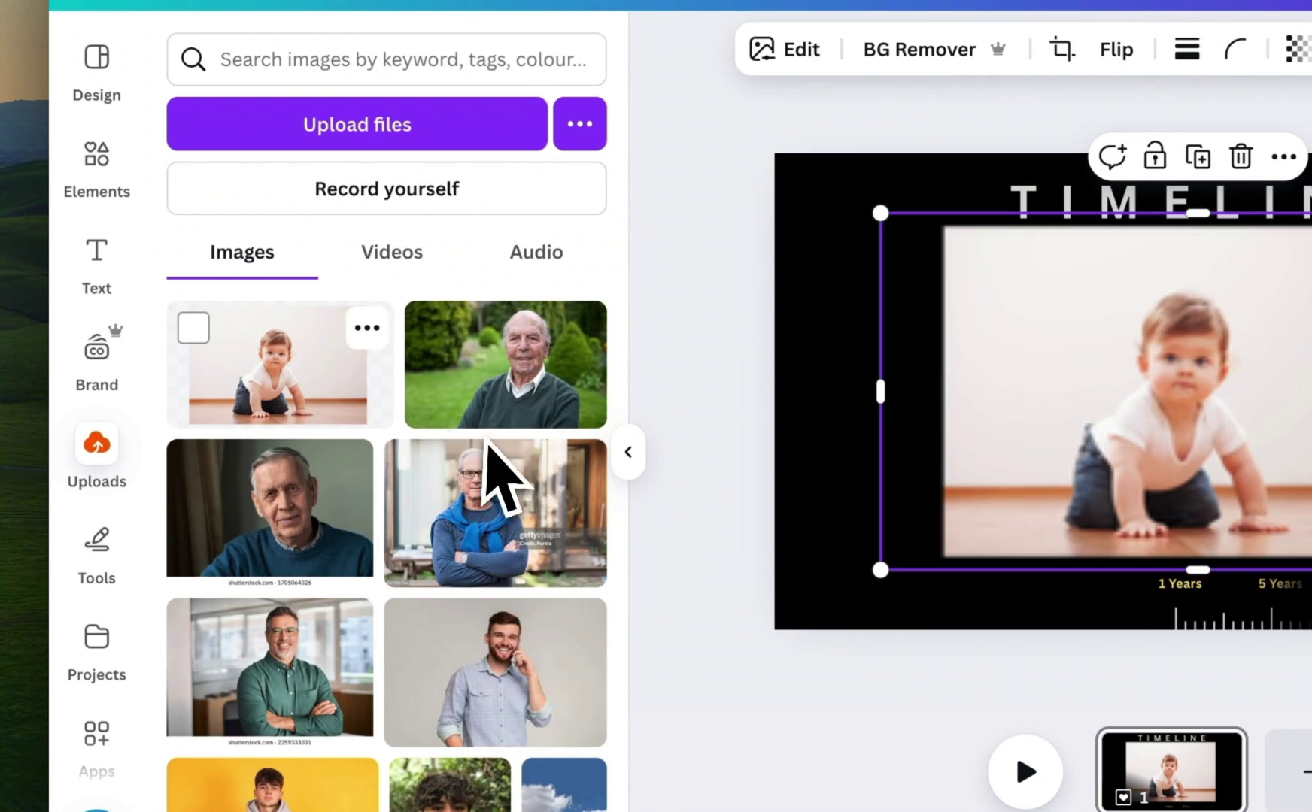
{"action": "left_click", "coordinate": [628, 460]}
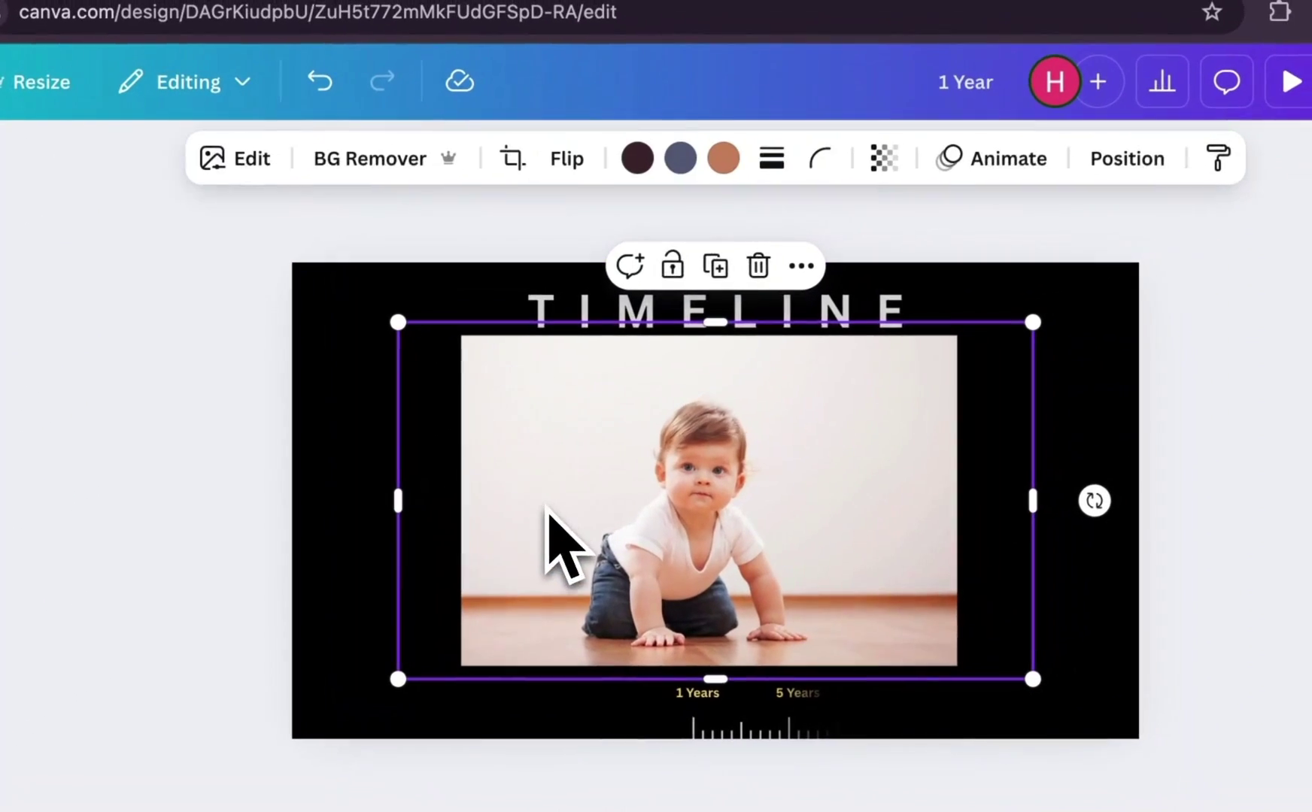
{"action": "left_click", "coordinate": [350, 164]}
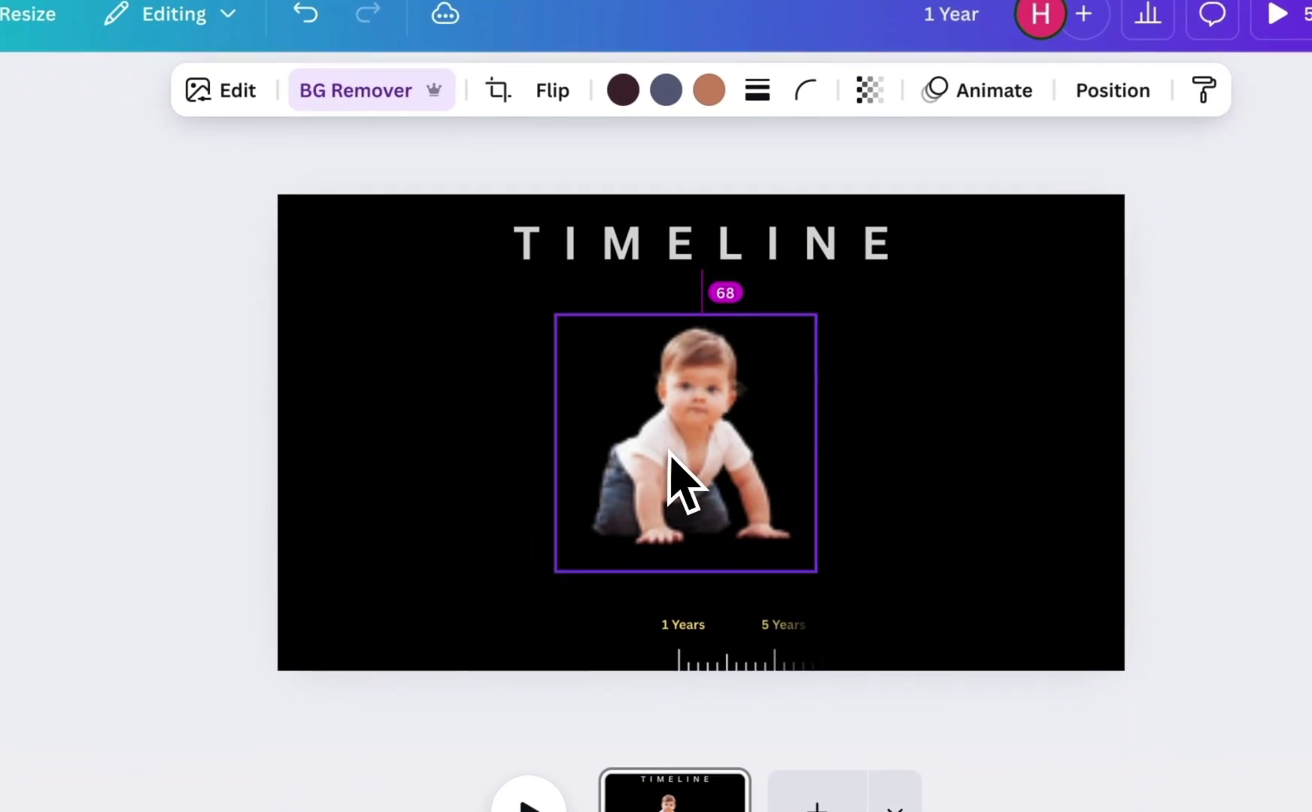
{"action": "left_click_drag", "start_coordinate": [668, 451], "coordinate": [655, 451]}
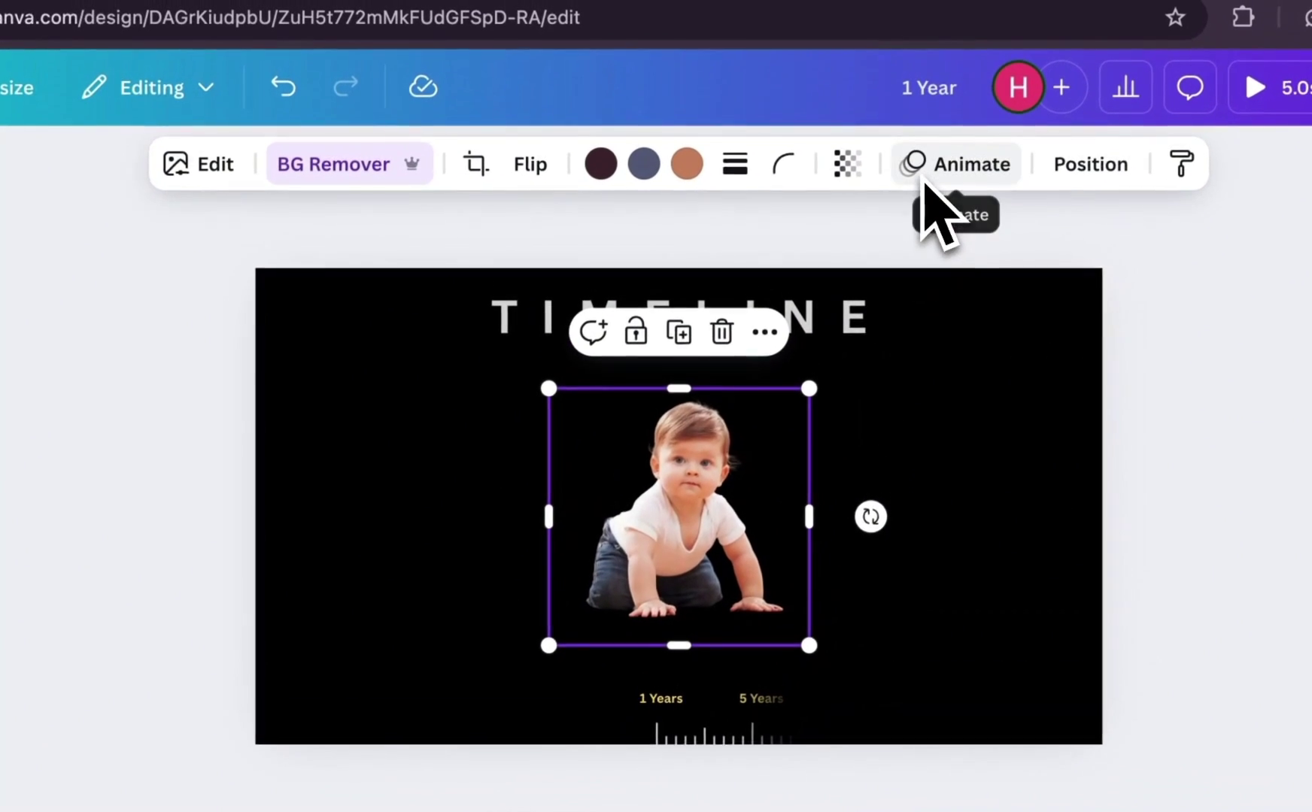
- Apply the Succession animation to the baby photo for both enter and exit
{"action": "left_click", "coordinate": [940, 94]}
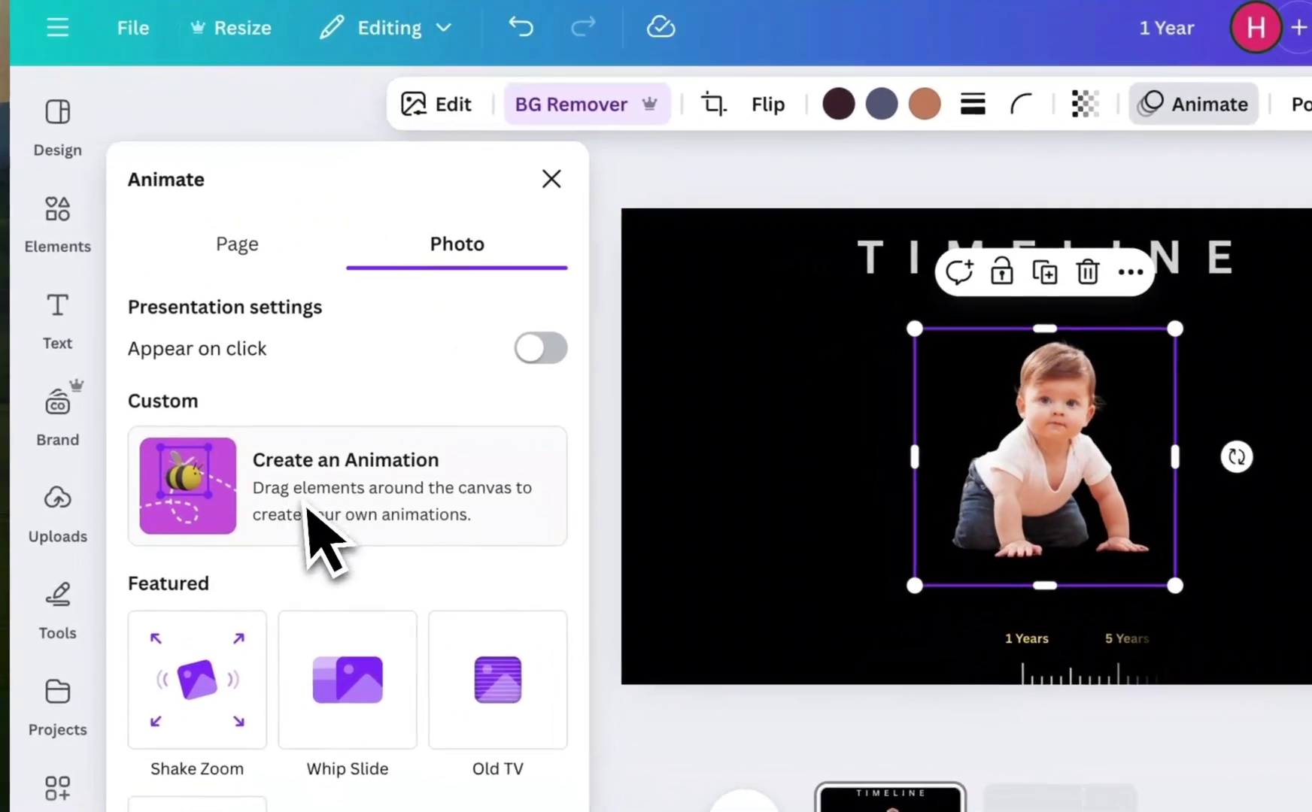
{"action": "scroll", "coordinate": [75, 599], "scroll_direction": "down", "scroll_amount": 8}
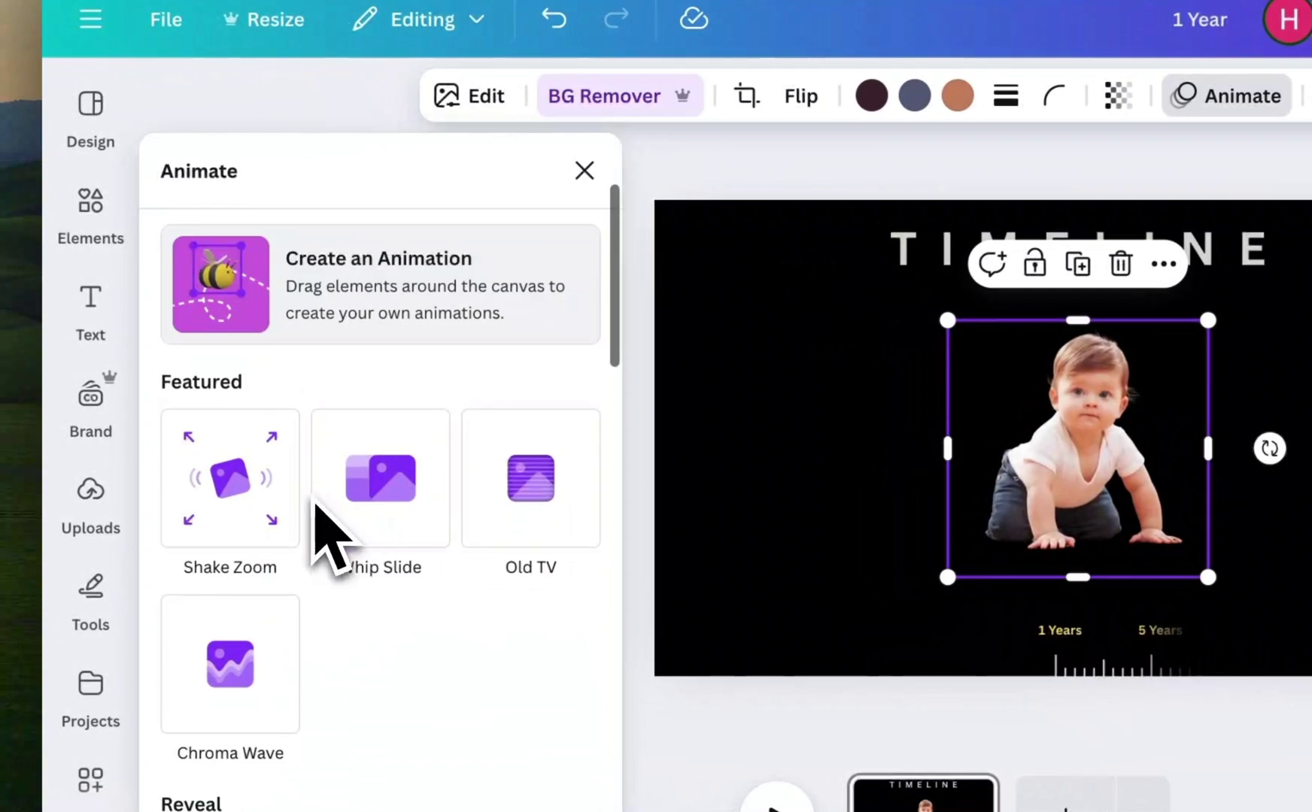
{"action": "scroll", "coordinate": [323, 530], "scroll_direction": "down", "scroll_amount": 7}
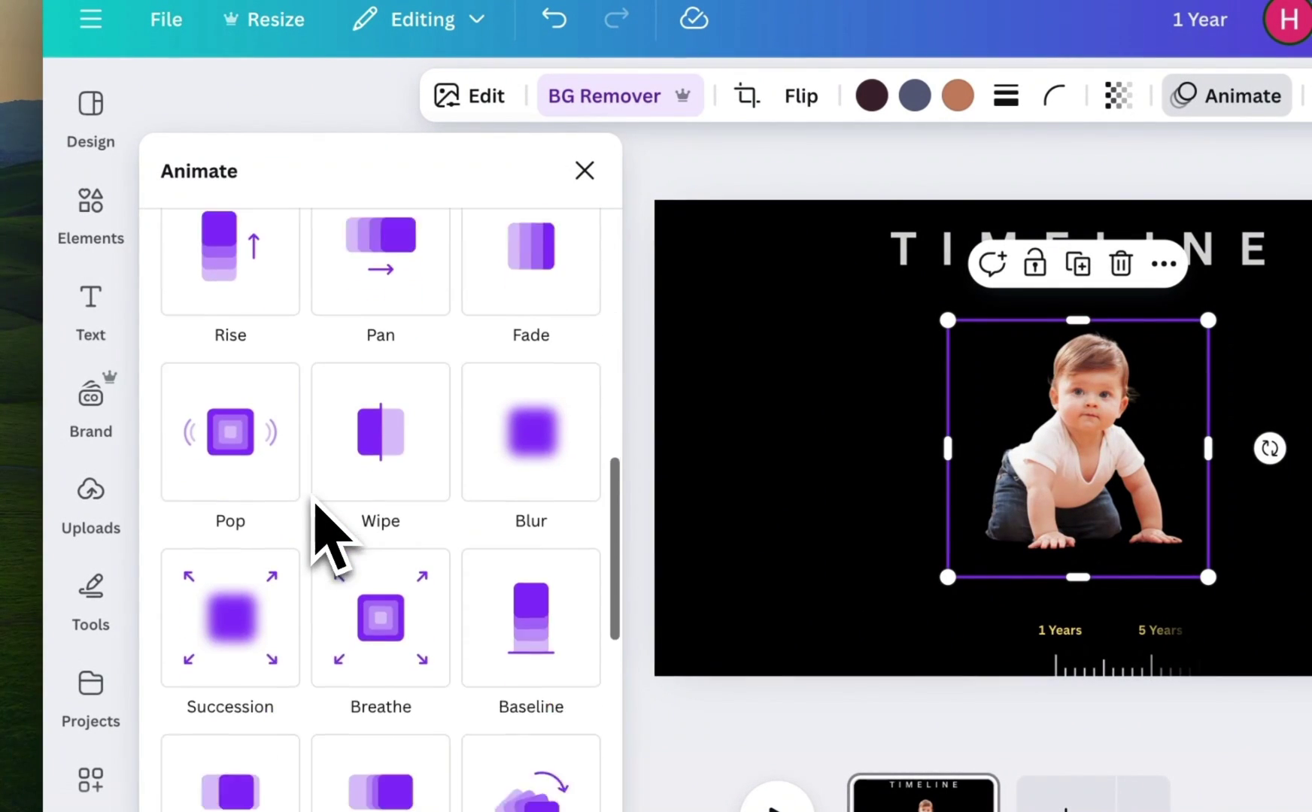
{"action": "left_click", "coordinate": [224, 536]}
{"action": "scroll", "coordinate": [221, 557], "scroll_direction": "down", "scroll_amount": 4}
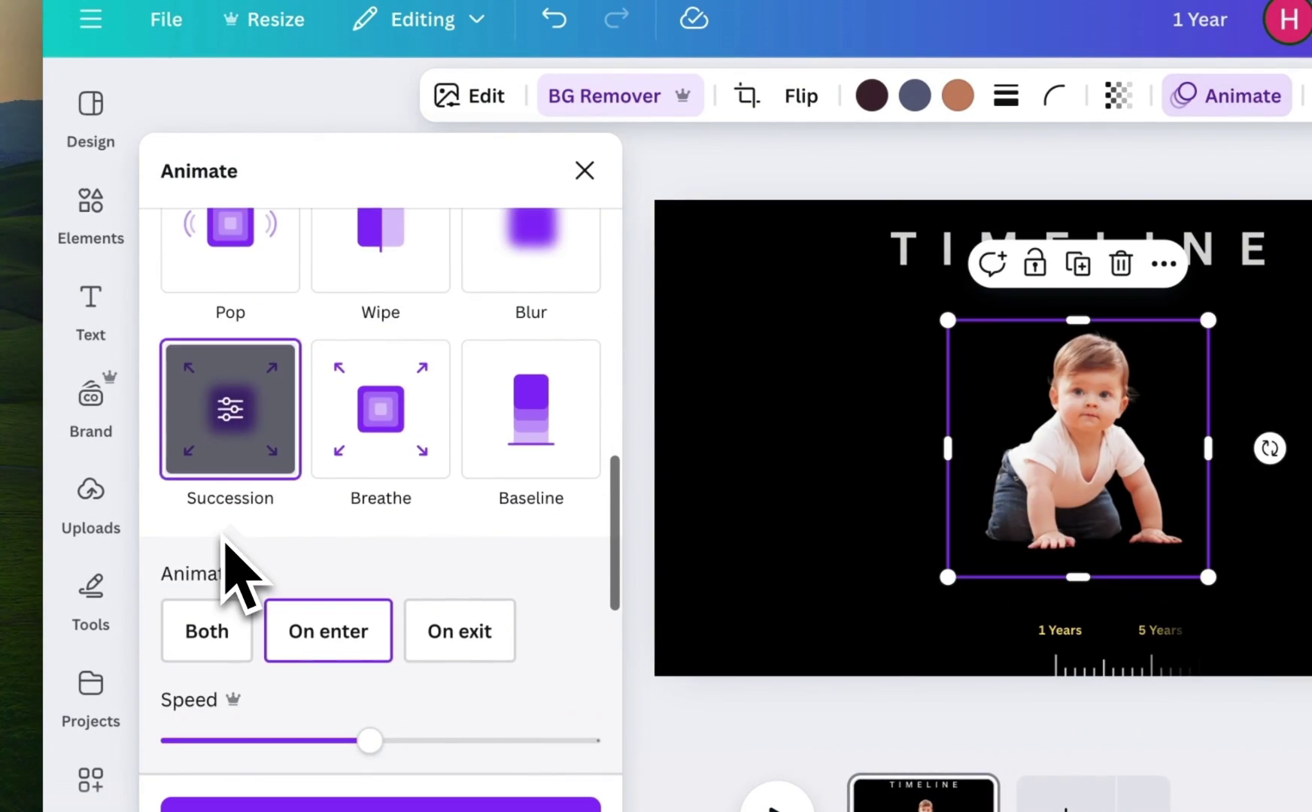
{"action": "left_click", "coordinate": [209, 522]}
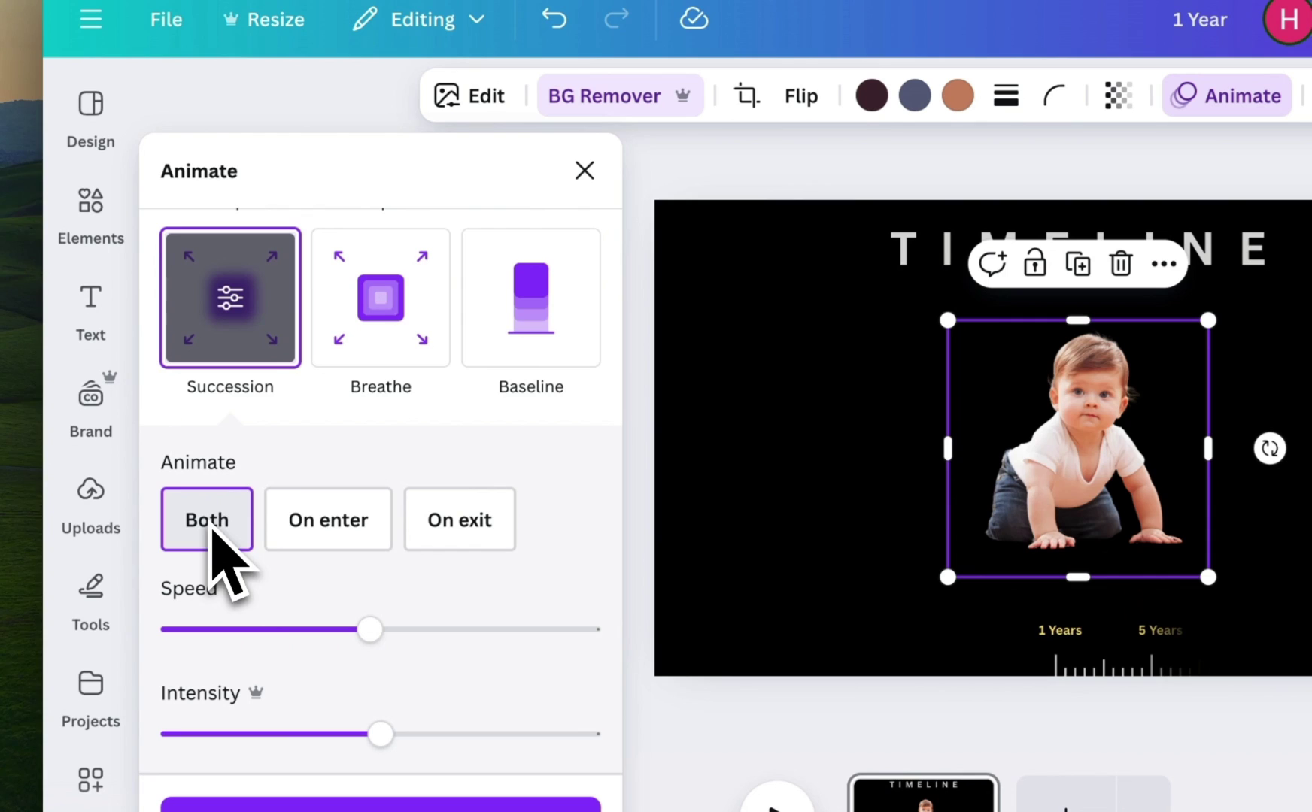
{"action": "left_click", "coordinate": [582, 173]}
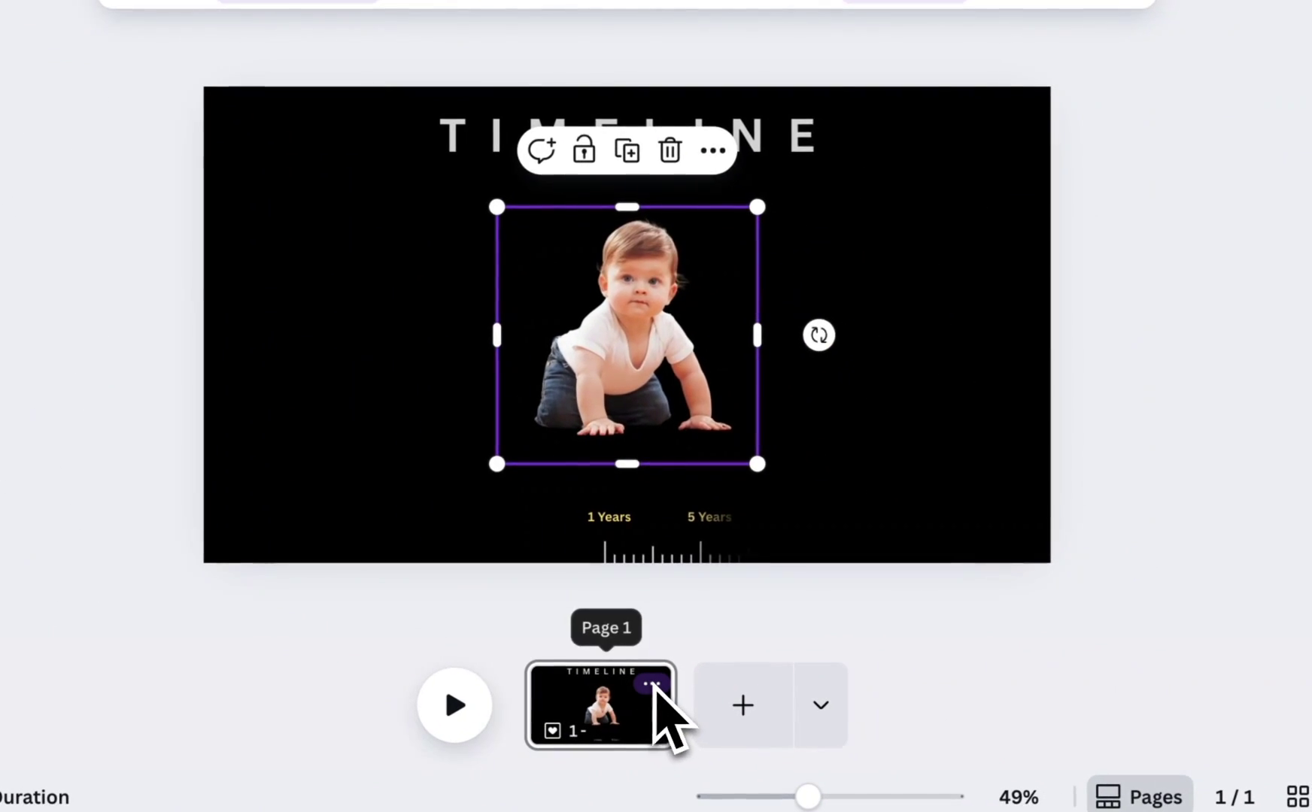
- Duplicate the page and slide the ruler group on the copy until the 15 Years label sits in the centre of the spotlight
{"action": "left_click", "coordinate": [974, 796]}
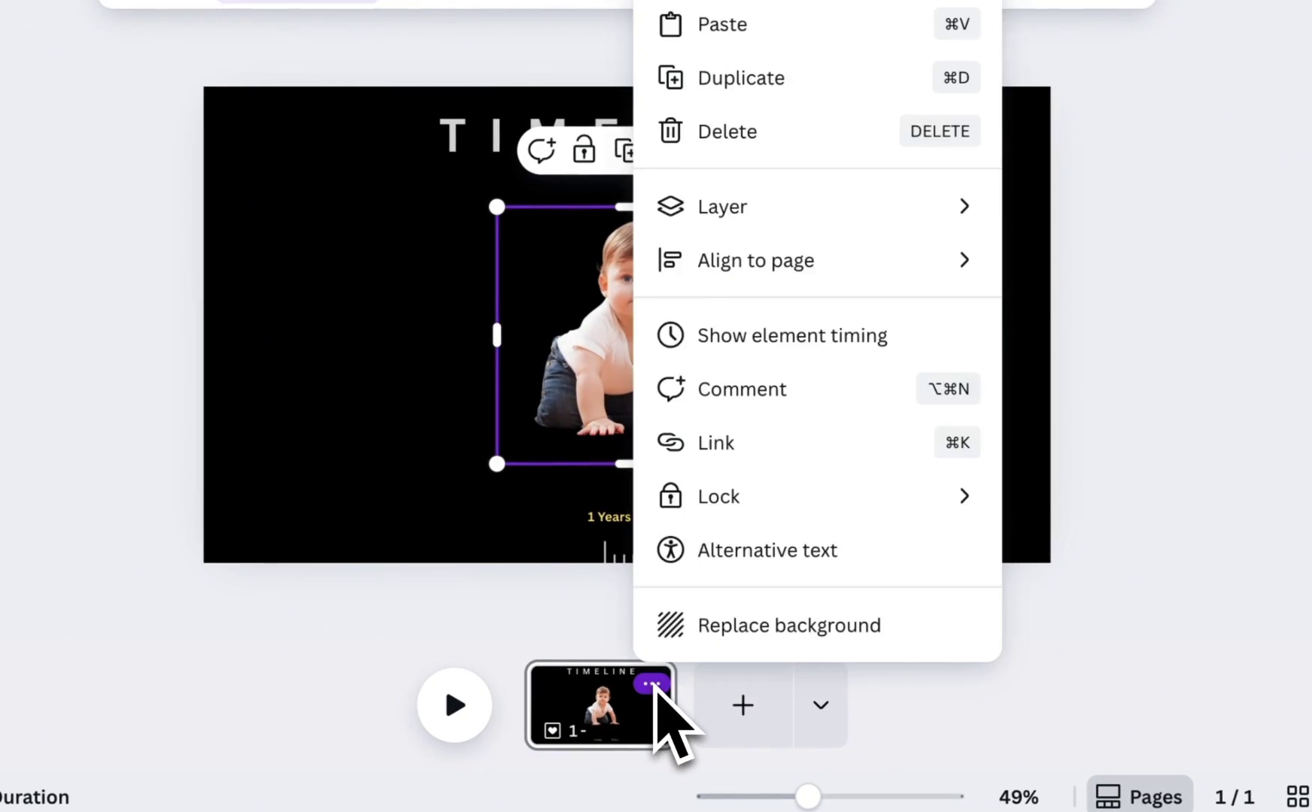
{"action": "left_click", "coordinate": [710, 273]}
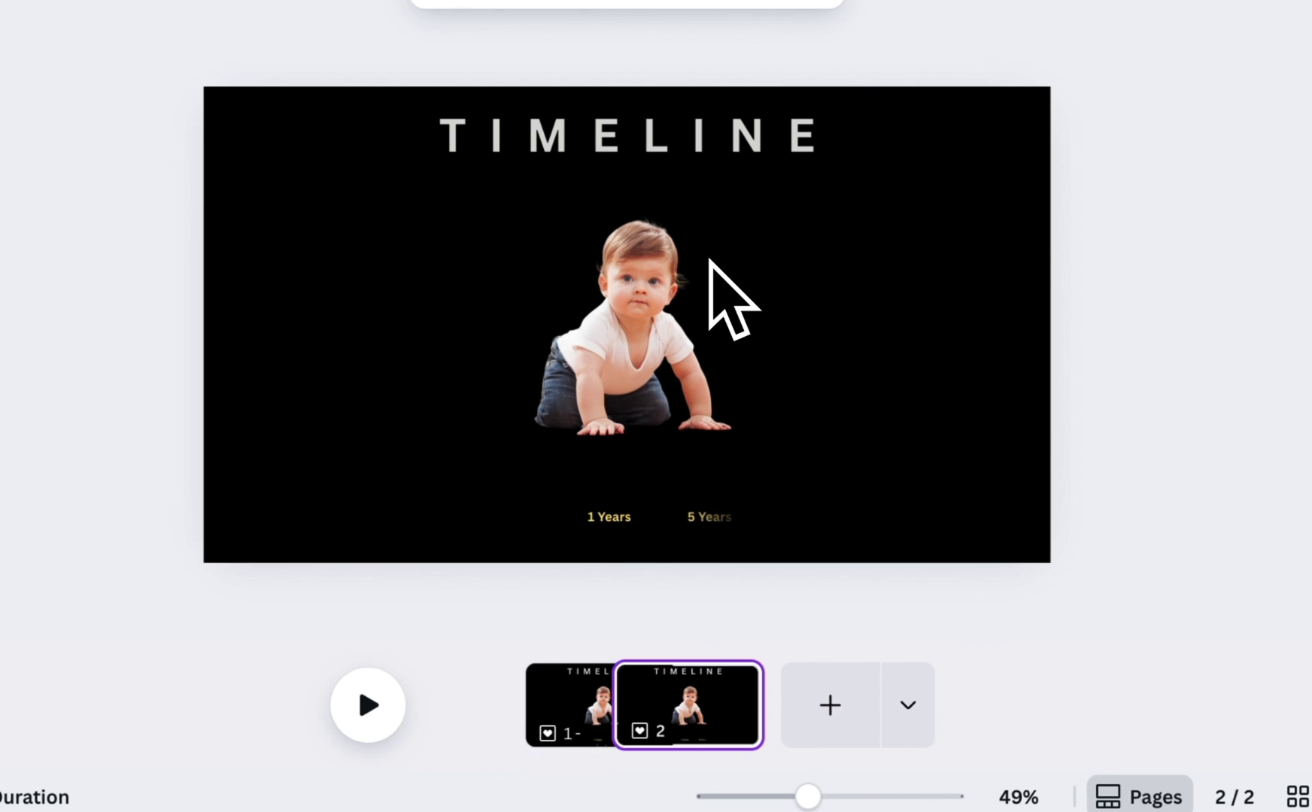
{"action": "left_click", "coordinate": [893, 387]}
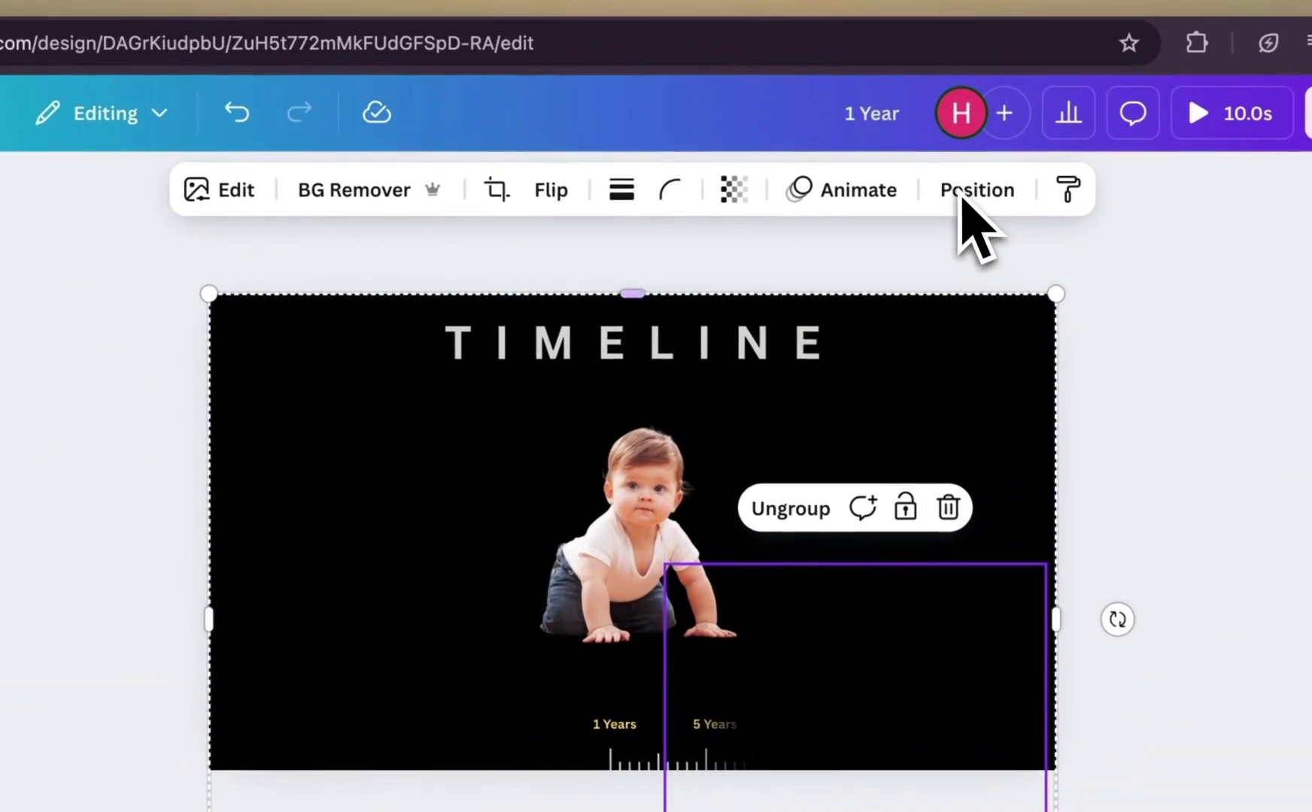
{"action": "left_click", "coordinate": [963, 199]}
{"action": "left_click", "coordinate": [305, 598]}
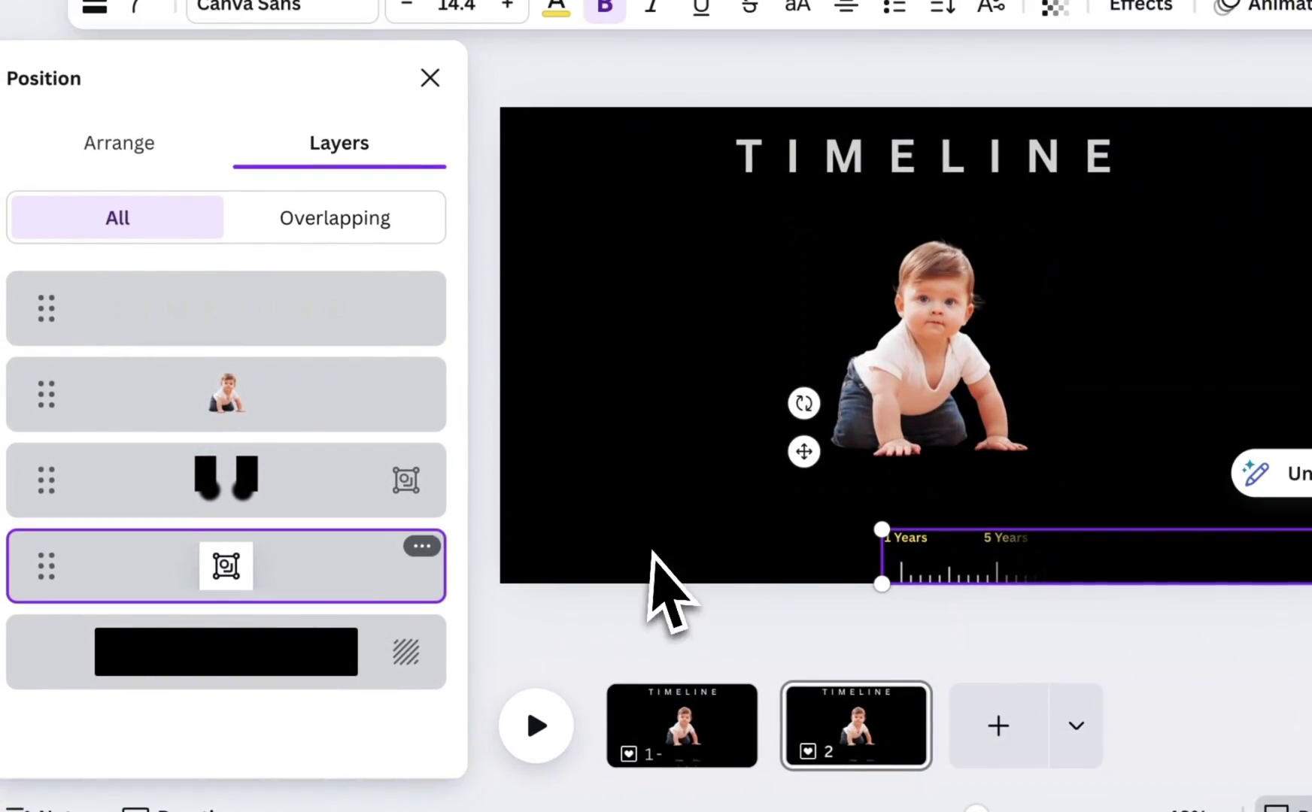
{"action": "left_click", "coordinate": [767, 526]}
- Replace the baby photo on page 2 with the uploaded photo of the young man in a hoodie on a yellow background
{"action": "left_click", "coordinate": [93, 360]}
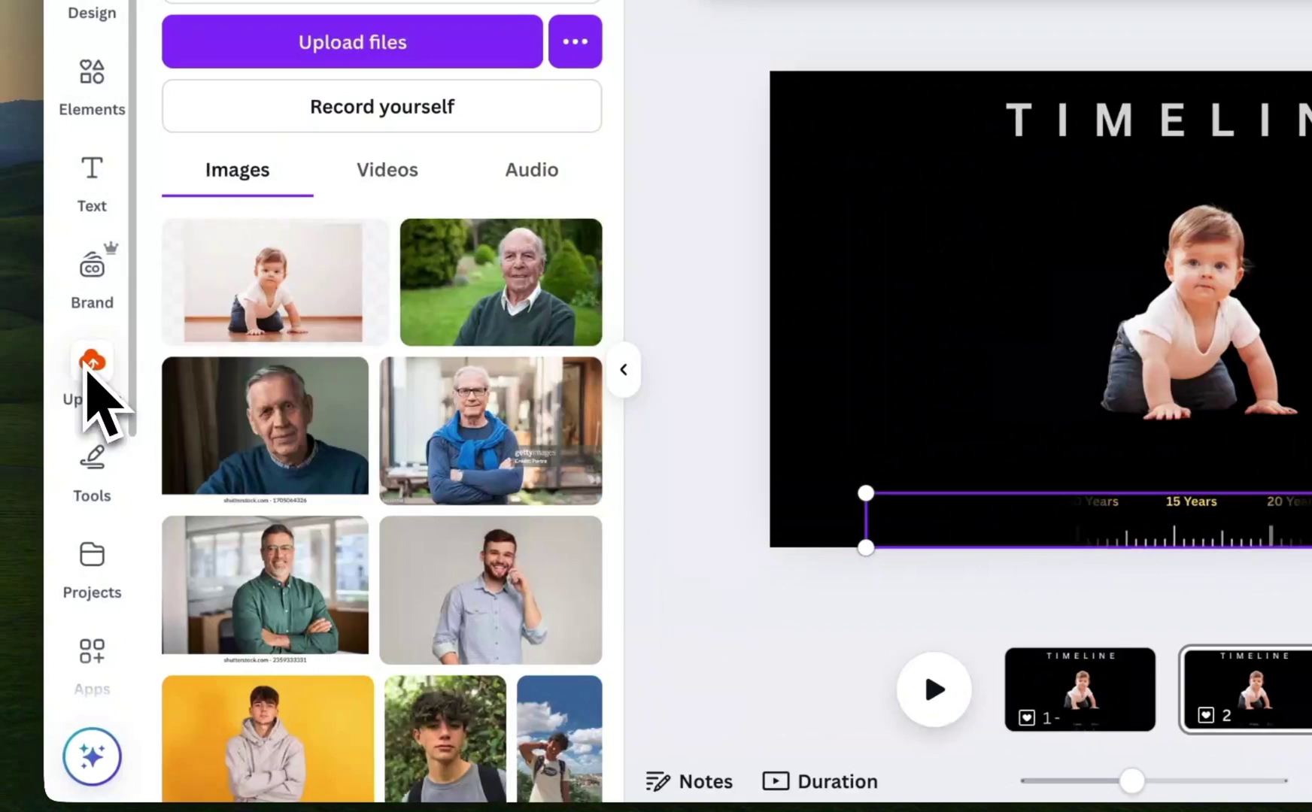
{"action": "scroll", "coordinate": [313, 562], "scroll_direction": "down", "scroll_amount": 3}
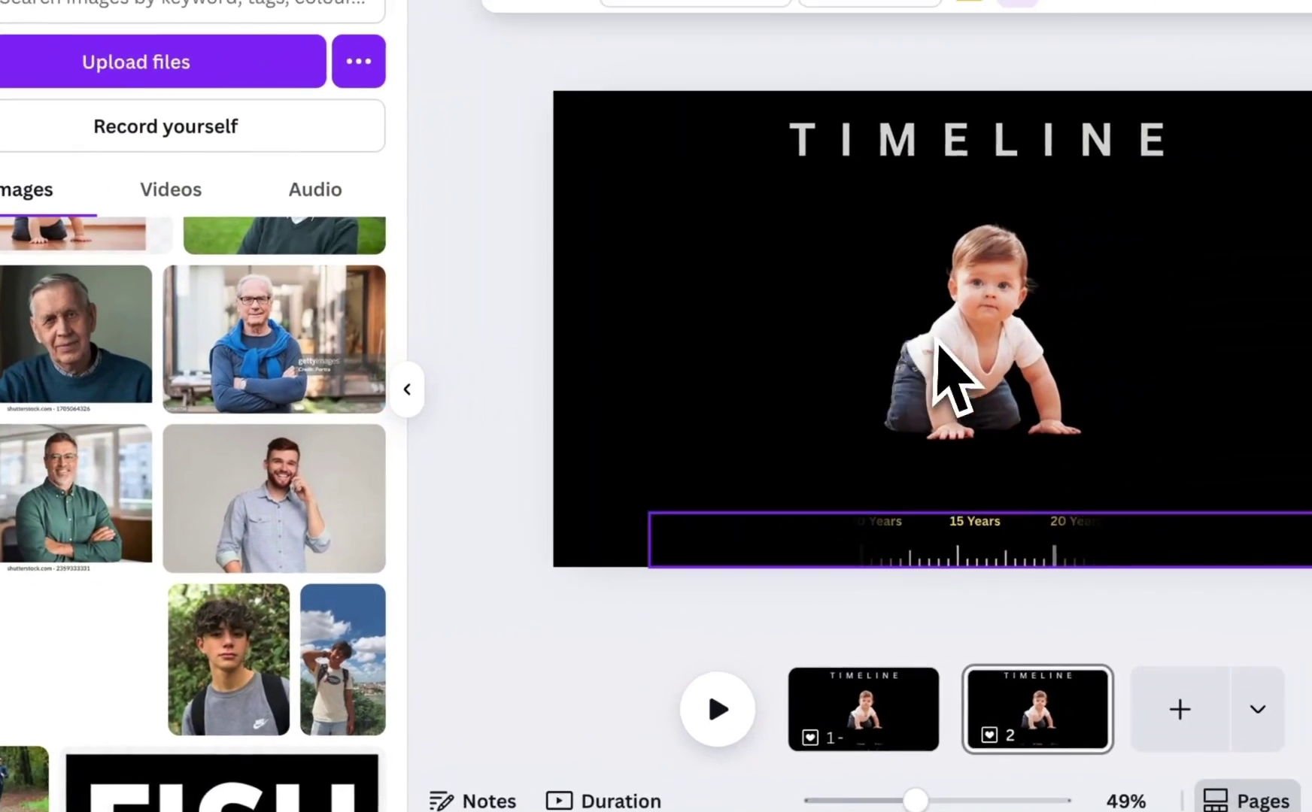
{"action": "left_click_drag", "start_coordinate": [936, 343], "coordinate": [948, 337]}
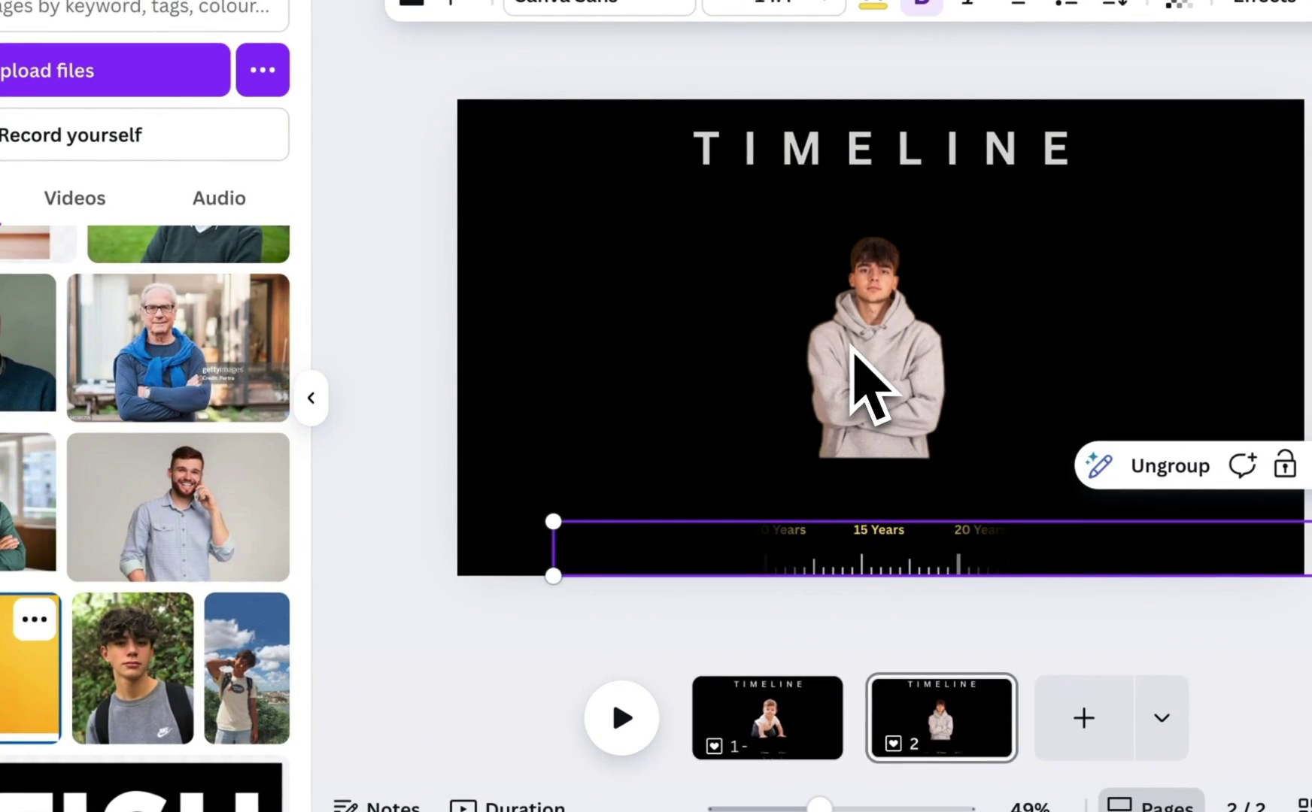
{"action": "left_click", "coordinate": [949, 337]}
- Duplicate page 2 and replace the hoodie photo on the copy with the uploaded photo of the bearded man on the phone
{"action": "left_click", "coordinate": [980, 696]}
{"action": "left_click_drag", "start_coordinate": [178, 506], "coordinate": [834, 374]}
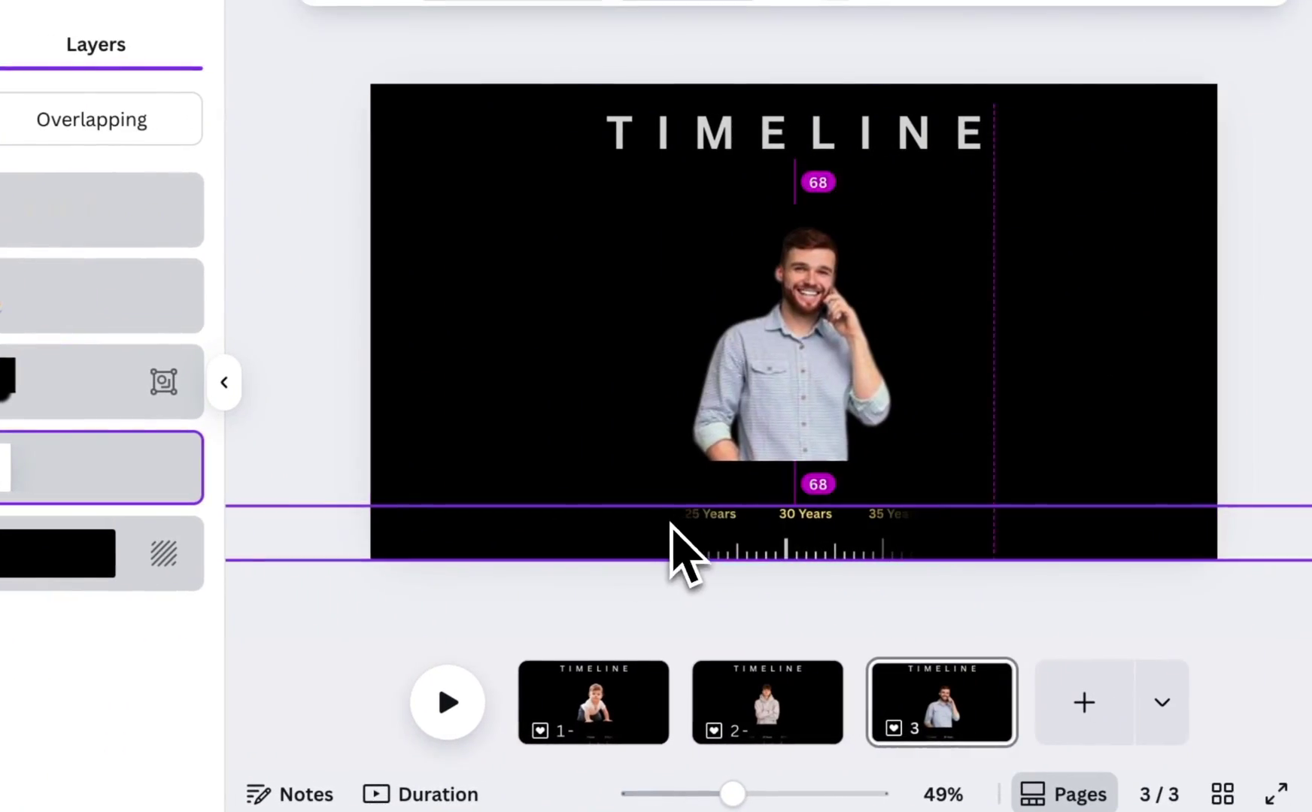
{"action": "left_click", "coordinate": [1121, 670]}
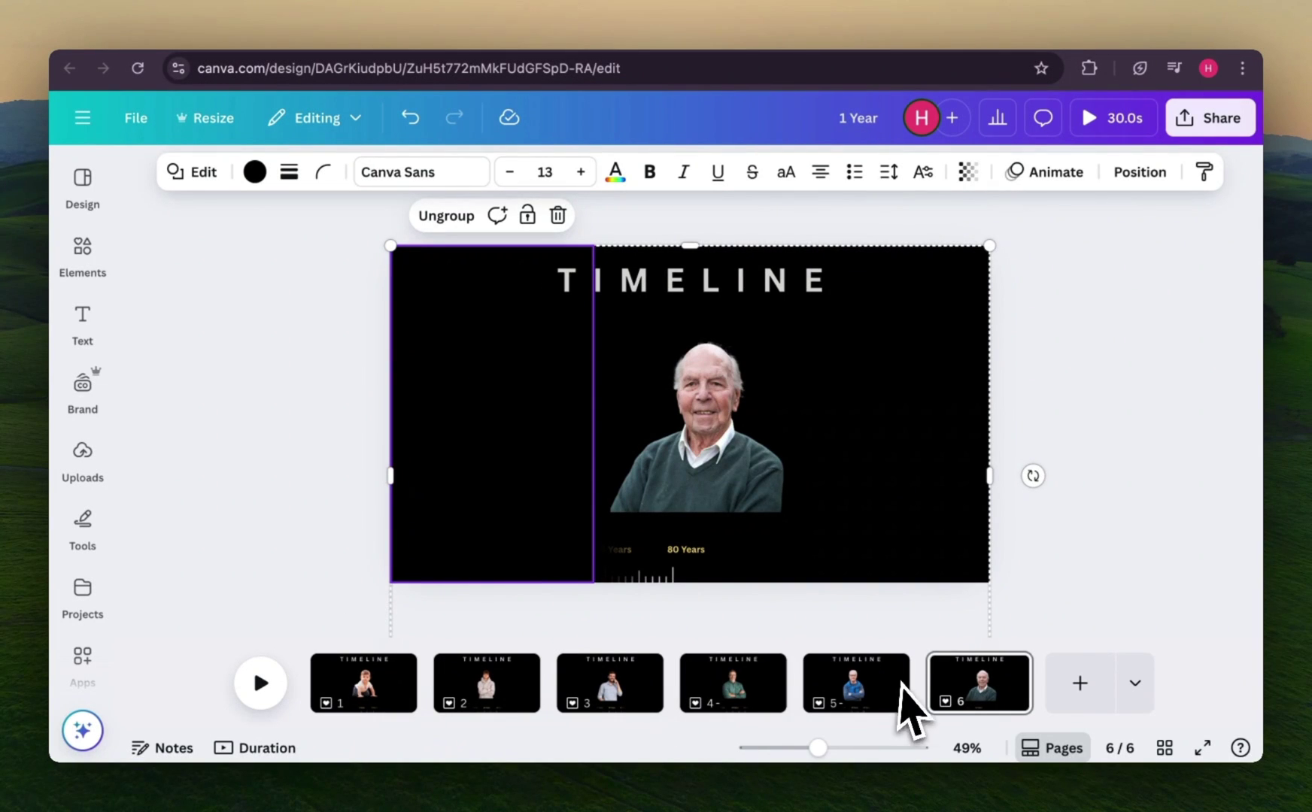
- Set the timing of page 6 to 4.0 s and apply it to all pages
{"action": "left_click", "coordinate": [955, 674]}
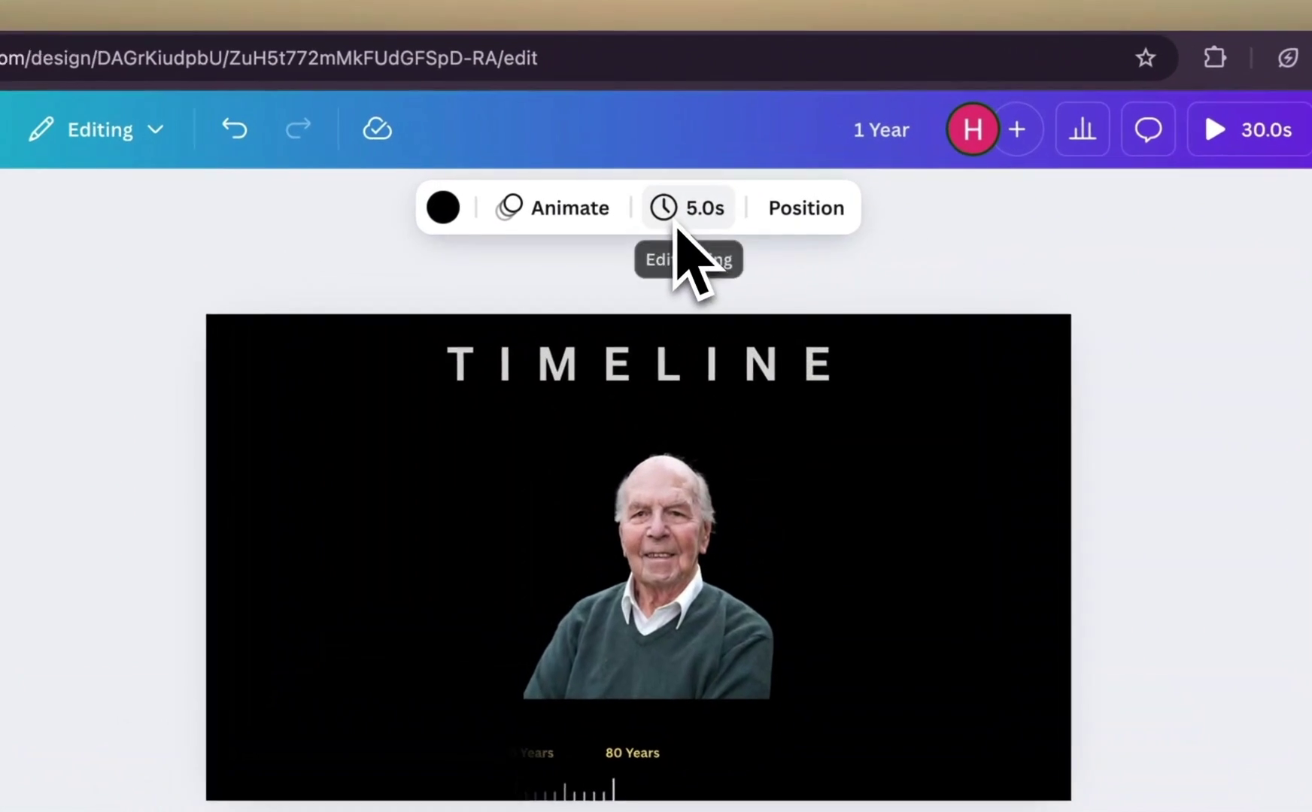
{"action": "left_click", "coordinate": [722, 180]}
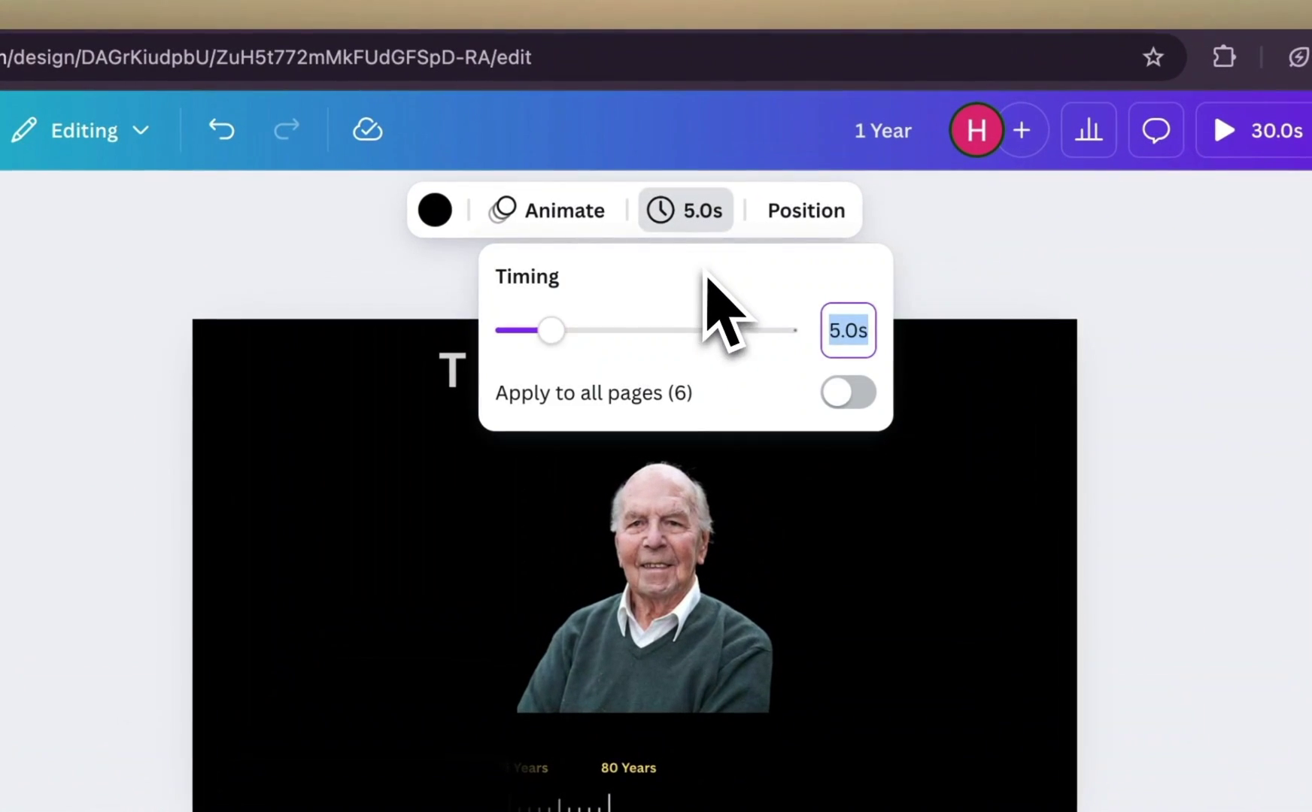
{"action": "left_click_drag", "start_coordinate": [543, 340], "coordinate": [535, 340]}
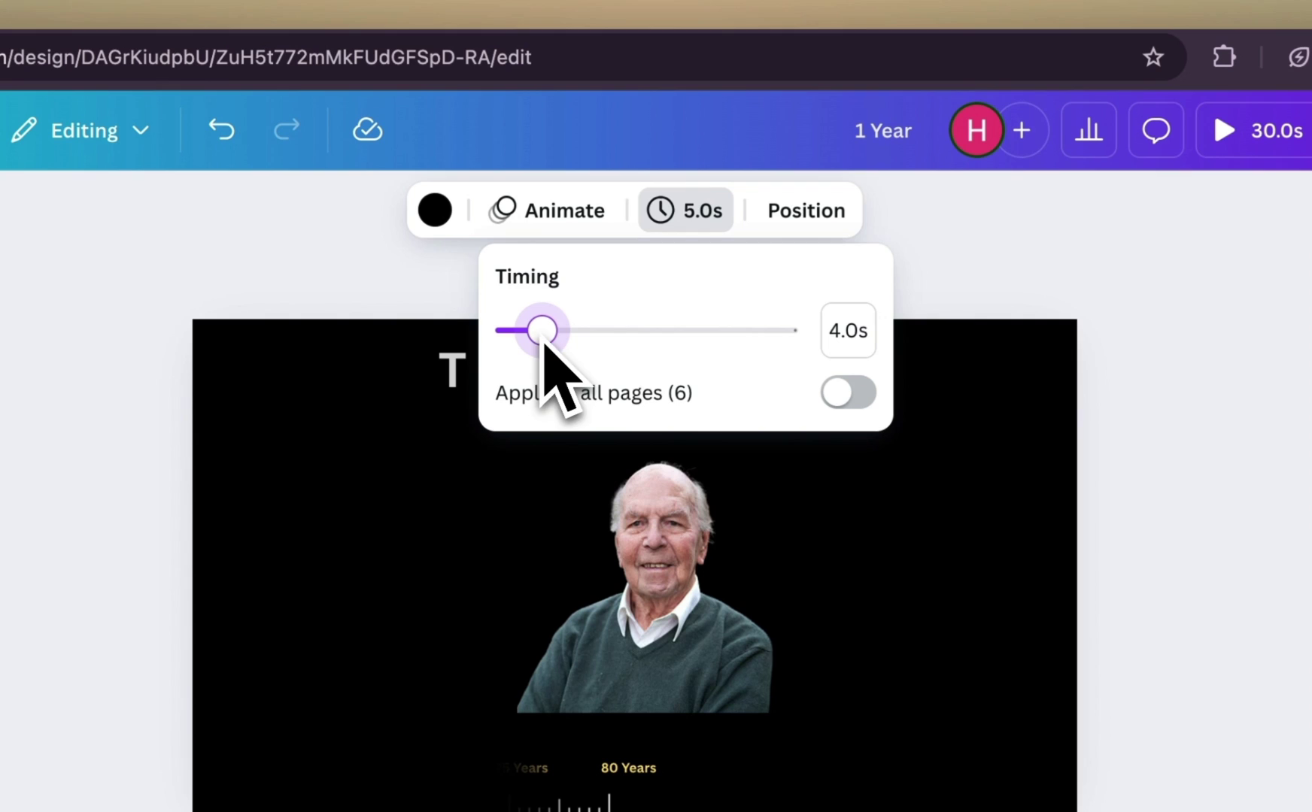
{"action": "left_click", "coordinate": [849, 393]}
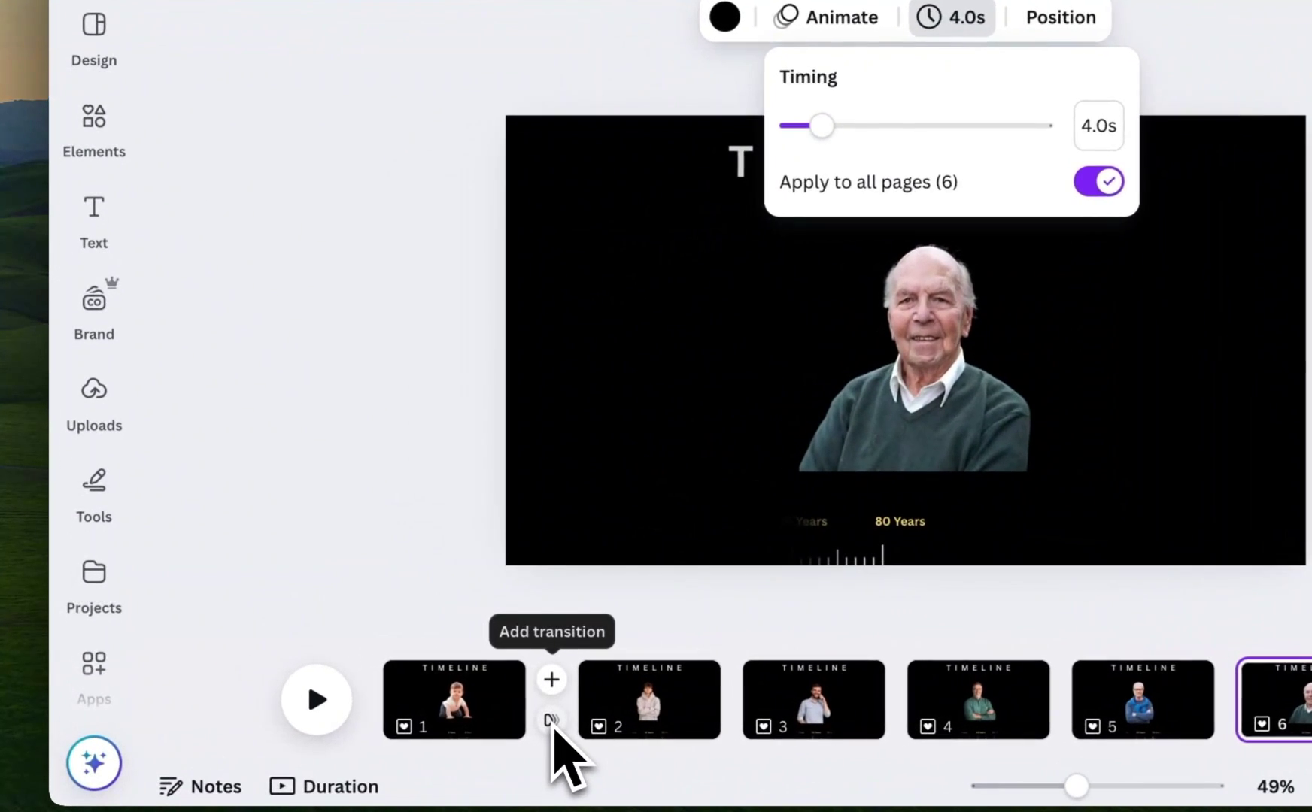
- Add a Match & Move transition with a 2-second duration between pages 1 and 2 and apply it between all pages
{"action": "left_click", "coordinate": [425, 699]}
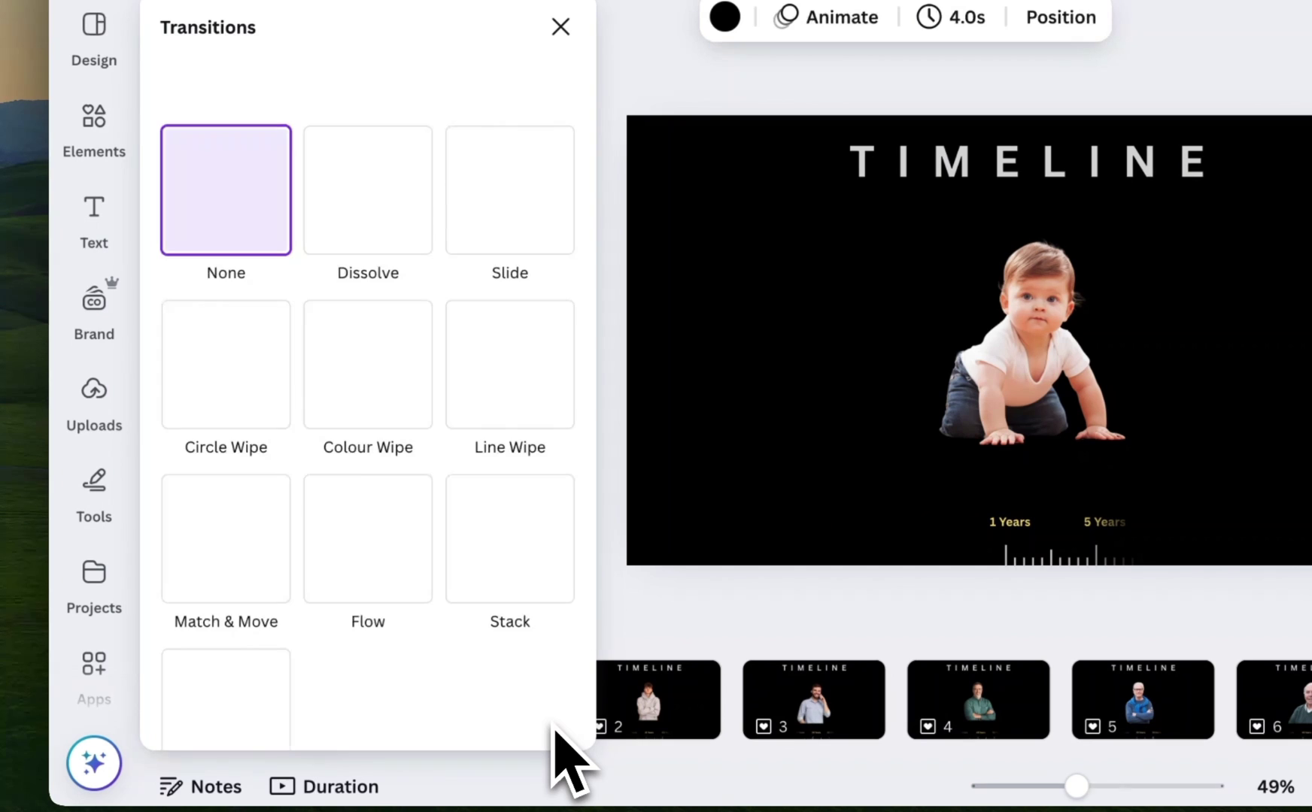
{"action": "scroll", "coordinate": [338, 489], "scroll_direction": "down", "scroll_amount": 1}
{"action": "left_click", "coordinate": [262, 473]}
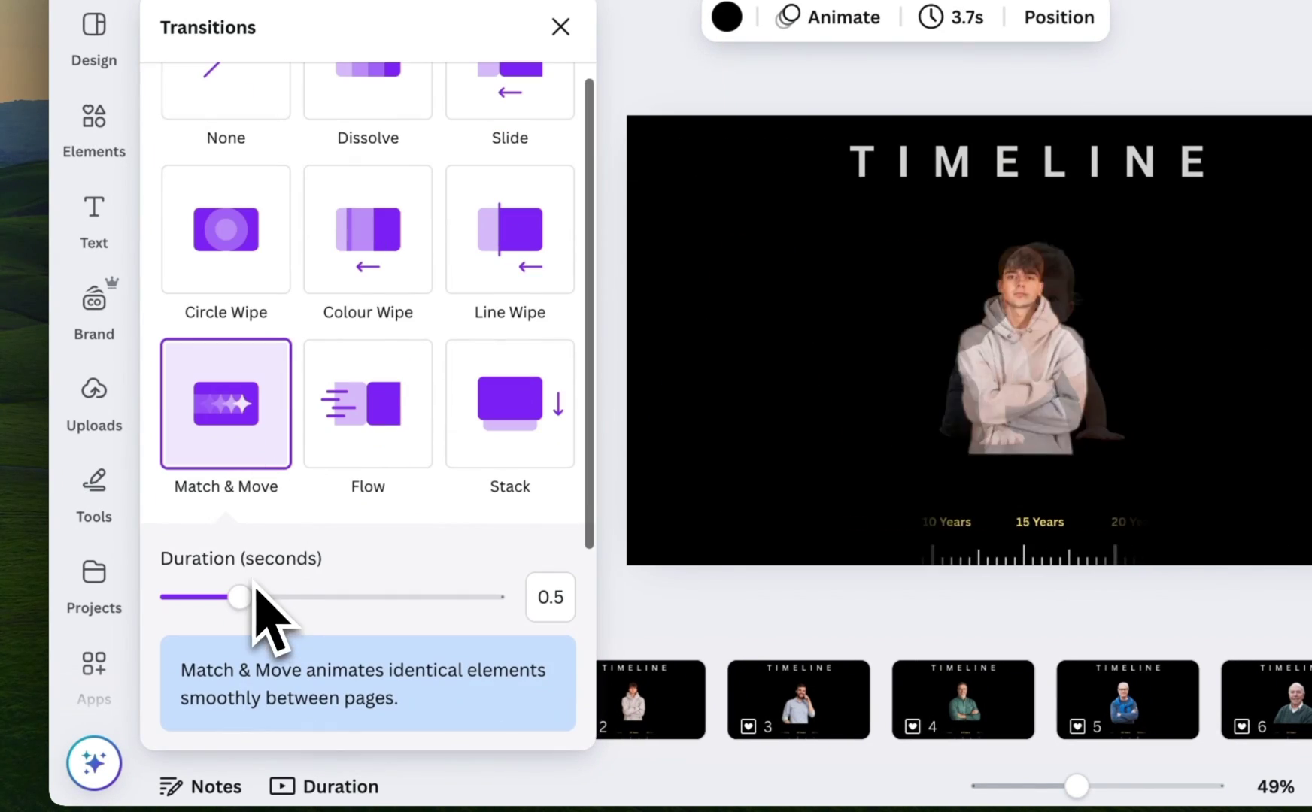
{"action": "scroll", "coordinate": [451, 594], "scroll_direction": "down", "scroll_amount": 5}
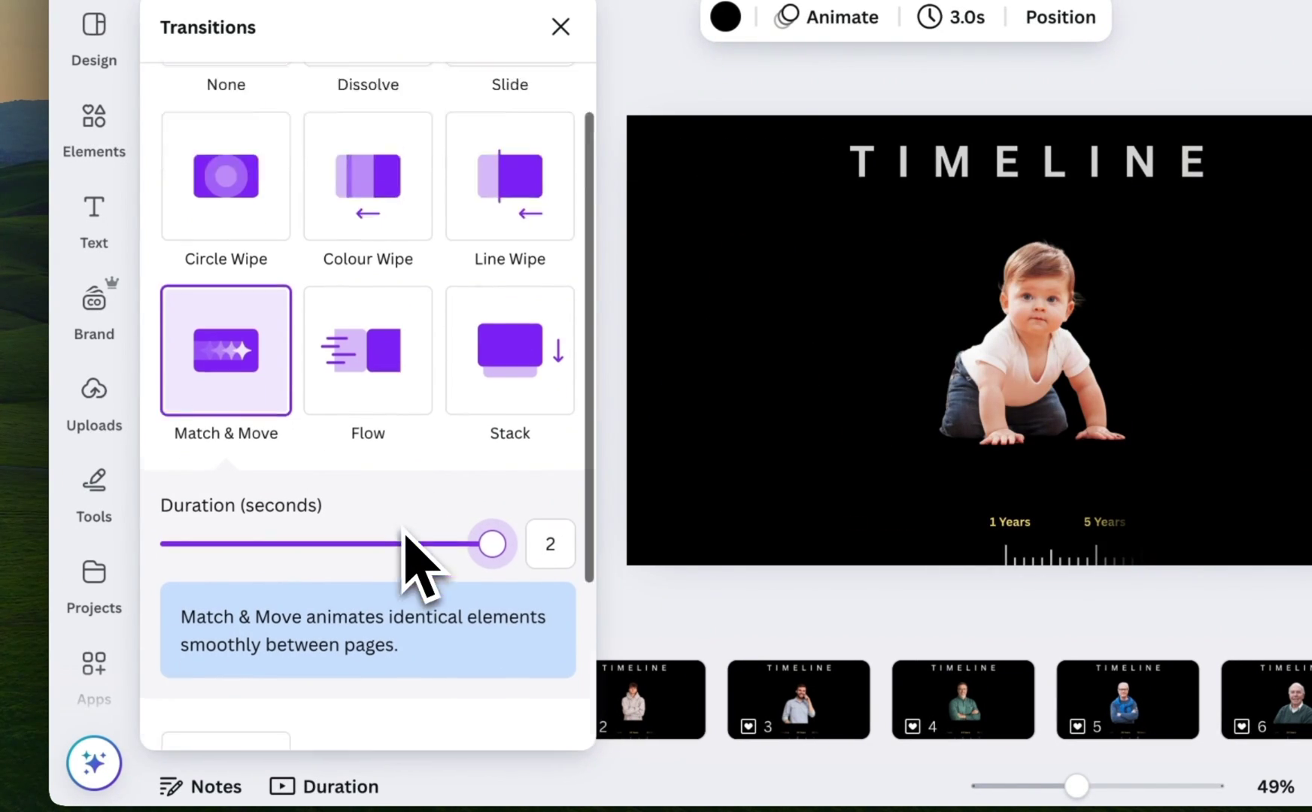
{"action": "left_click", "coordinate": [386, 703]}
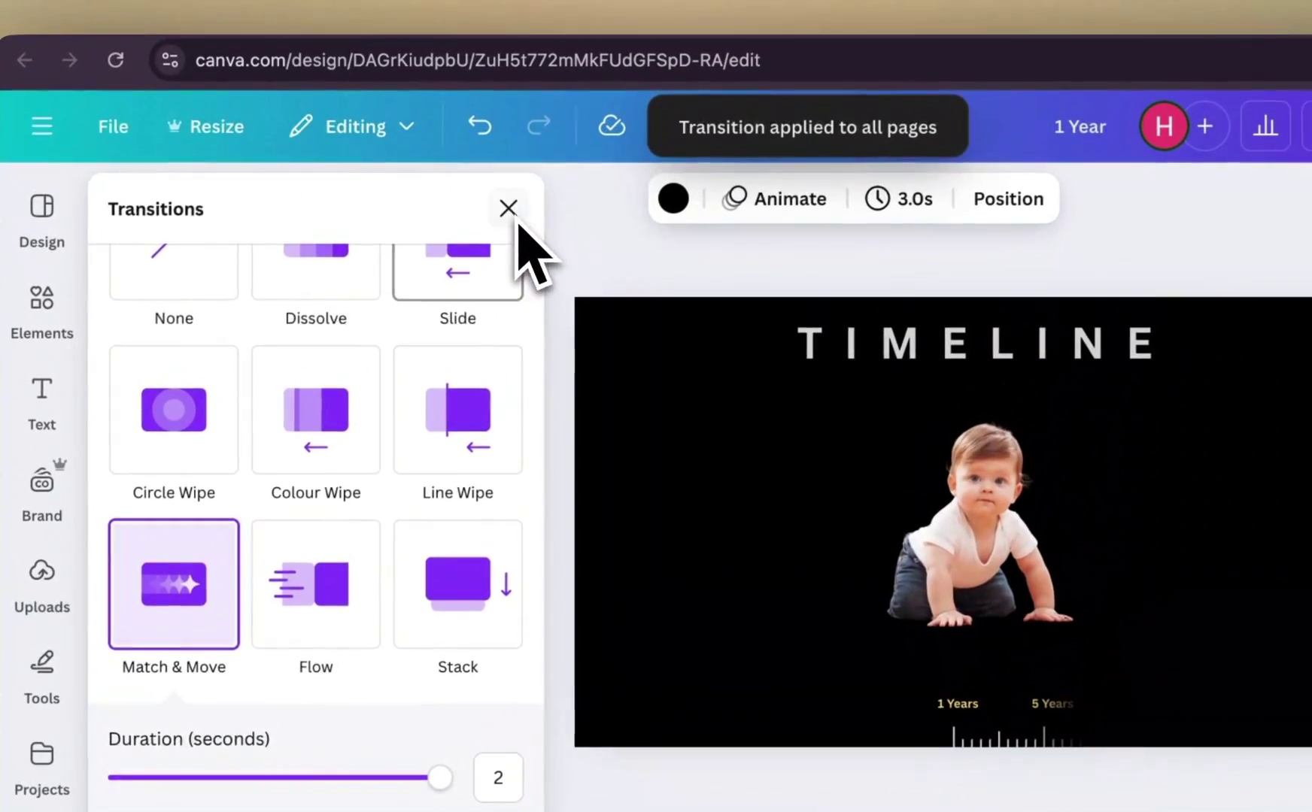
{"action": "left_click", "coordinate": [560, 27]}
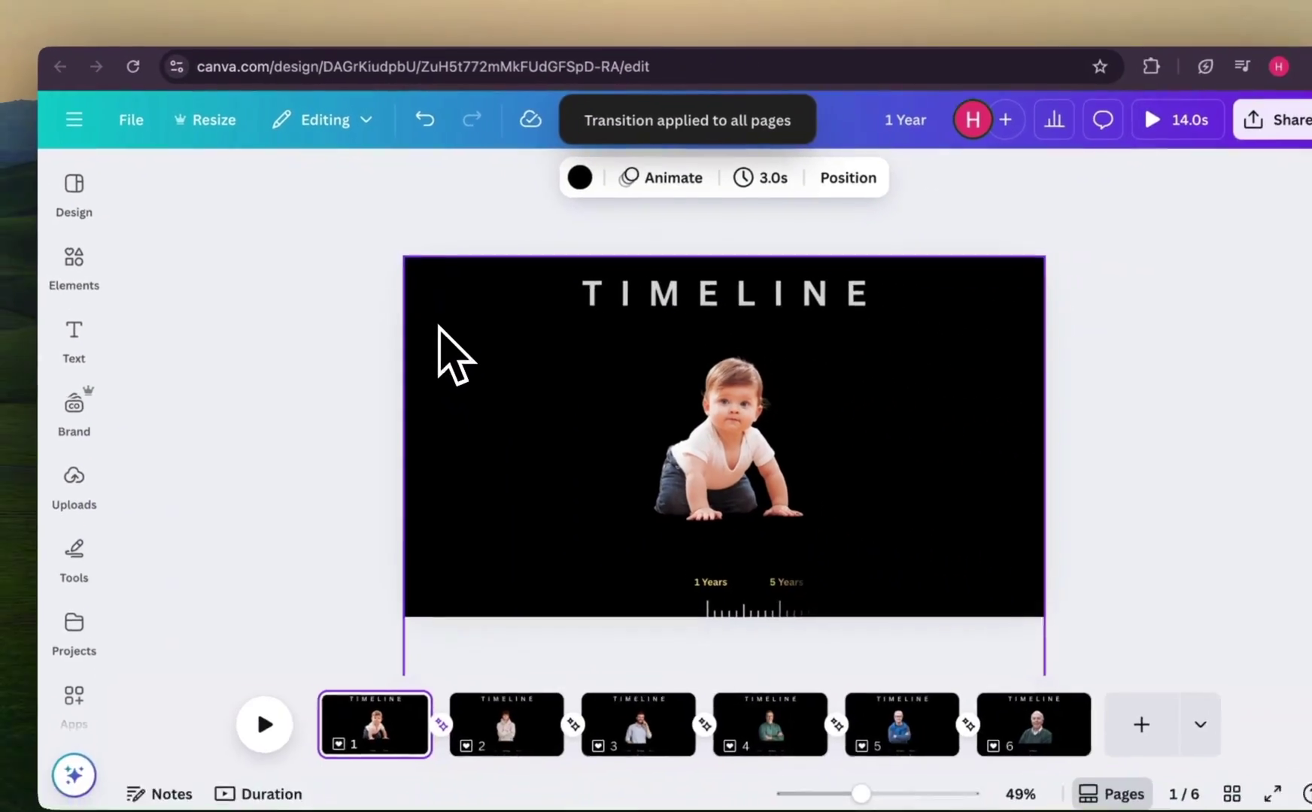